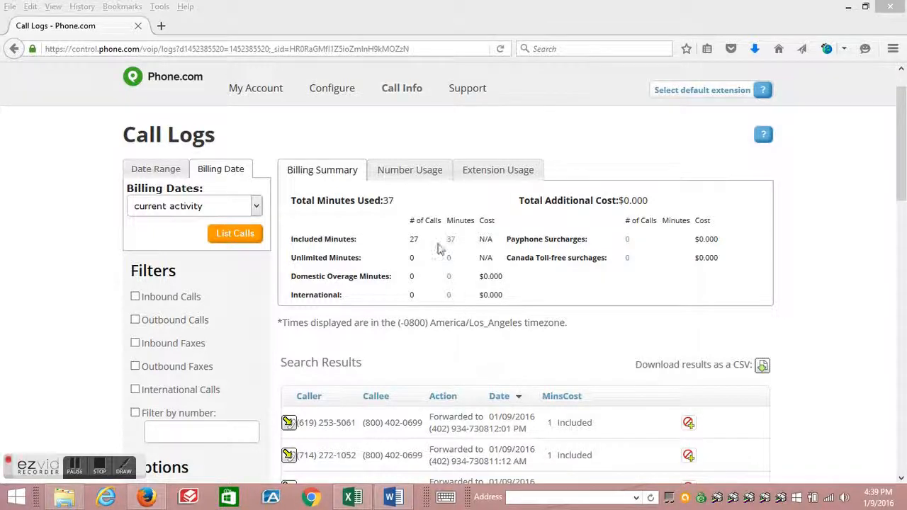
- Download the call log search results as a CSV file and open it in Microsoft Excel
{"action": "mouse_move", "coordinate": [401, 92]}
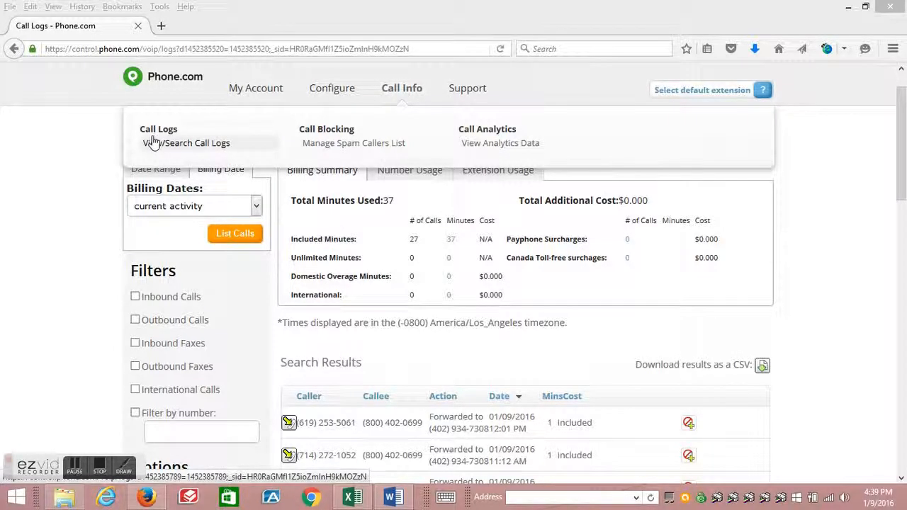
{"action": "left_click_drag", "start_coordinate": [904, 158], "coordinate": [904, 179]}
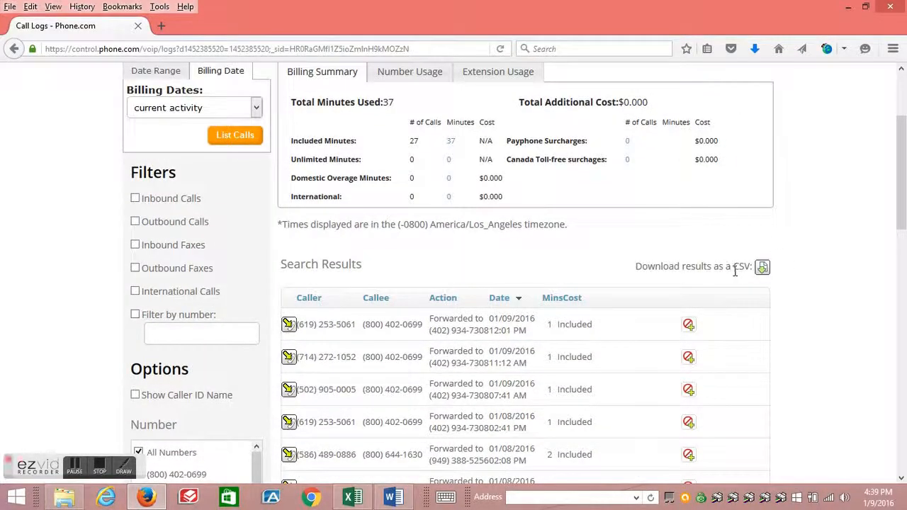
{"action": "left_click", "coordinate": [762, 270]}
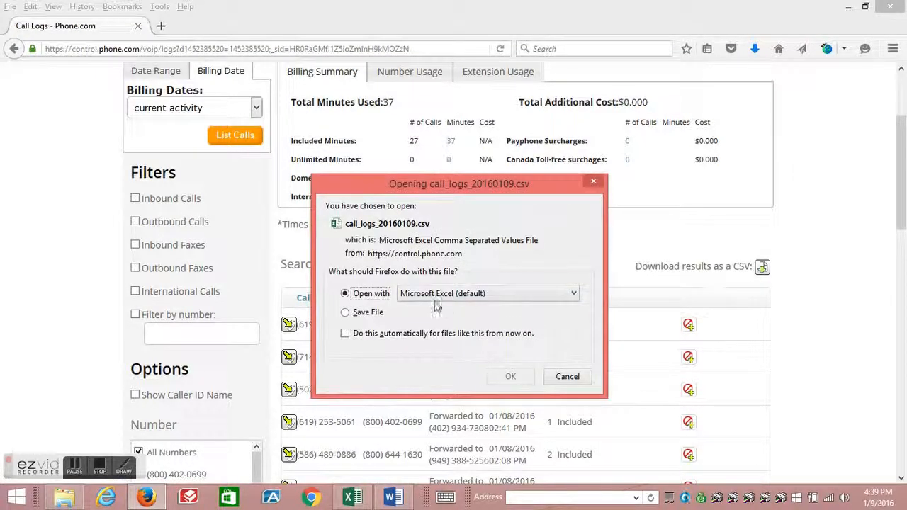
{"action": "left_click", "coordinate": [508, 378]}
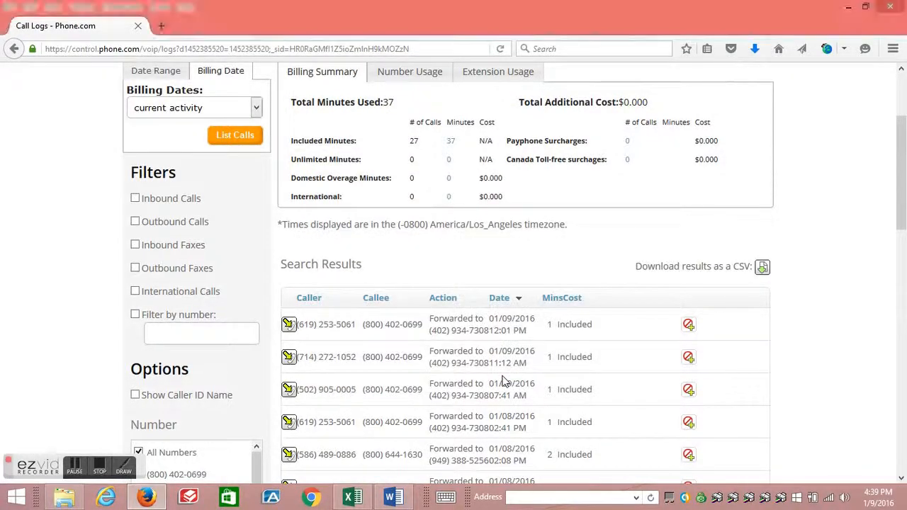
{"action": "left_click_drag", "start_coordinate": [899, 262], "coordinate": [905, 174]}
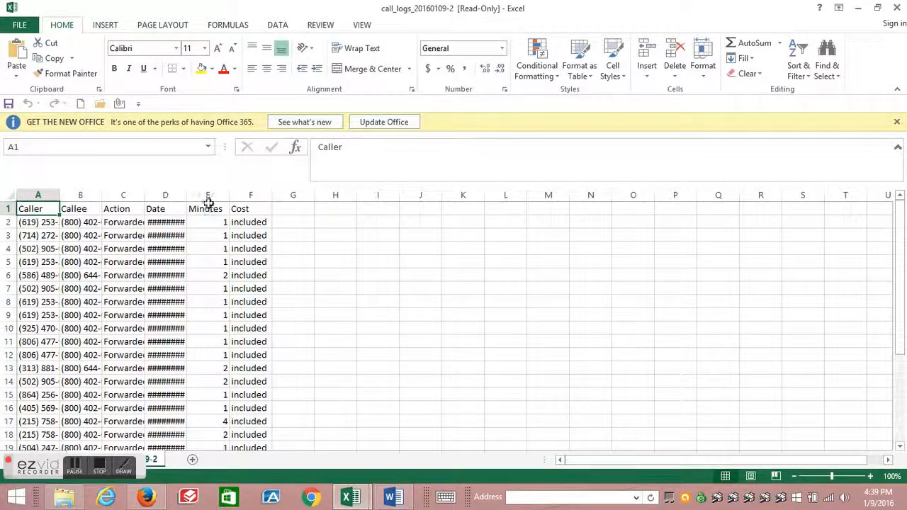
- Insert a blank row above the first data row of the call log sheet
{"action": "left_click", "coordinate": [9, 222]}
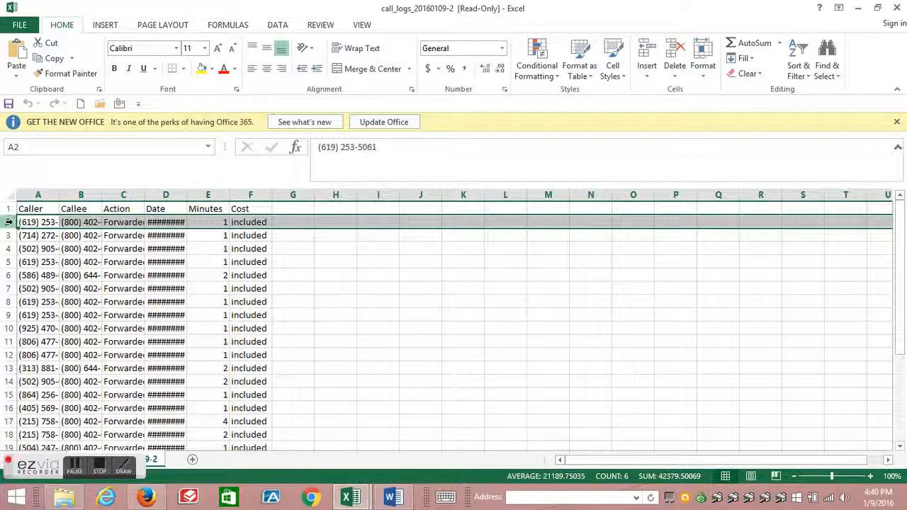
{"action": "right_click", "coordinate": [10, 221]}
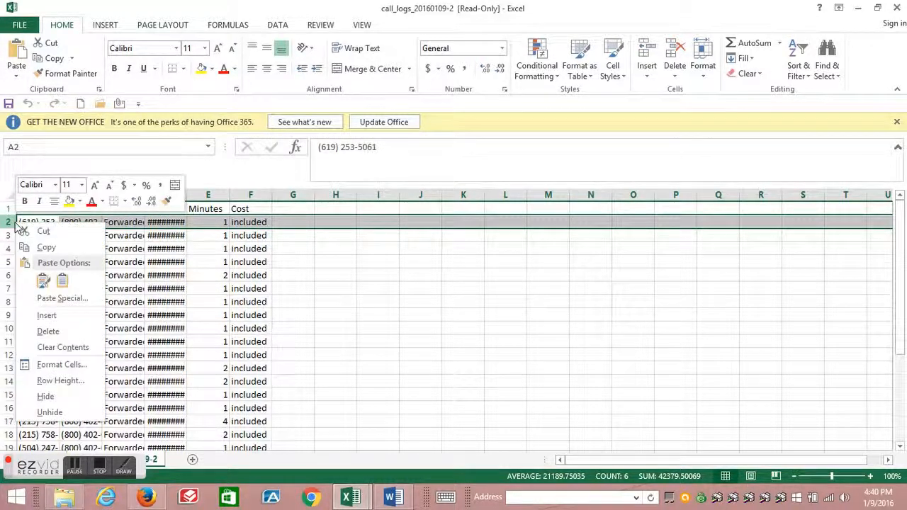
{"action": "left_click", "coordinate": [63, 315]}
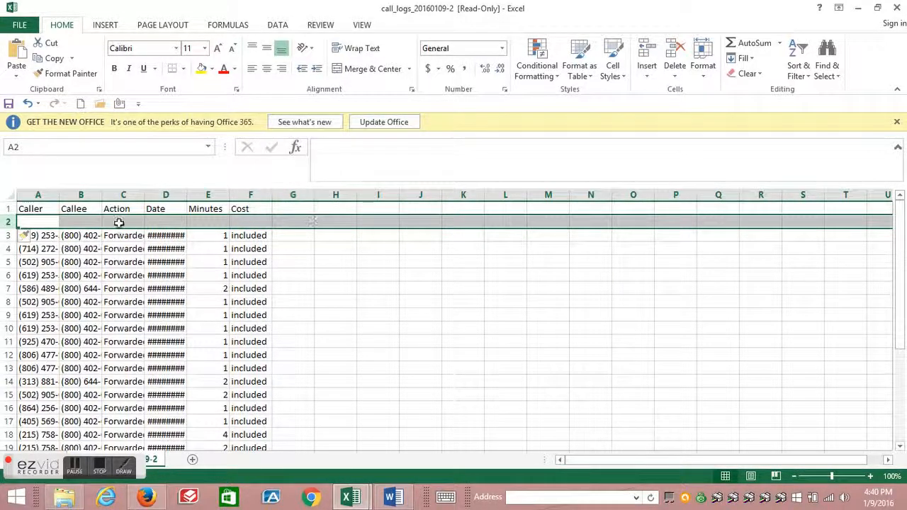
- Sort rows 2 through 29 by column A in A to Z order
{"action": "left_click", "coordinate": [8, 221]}
{"action": "left_click_drag", "start_coordinate": [11, 222], "coordinate": [45, 387]}
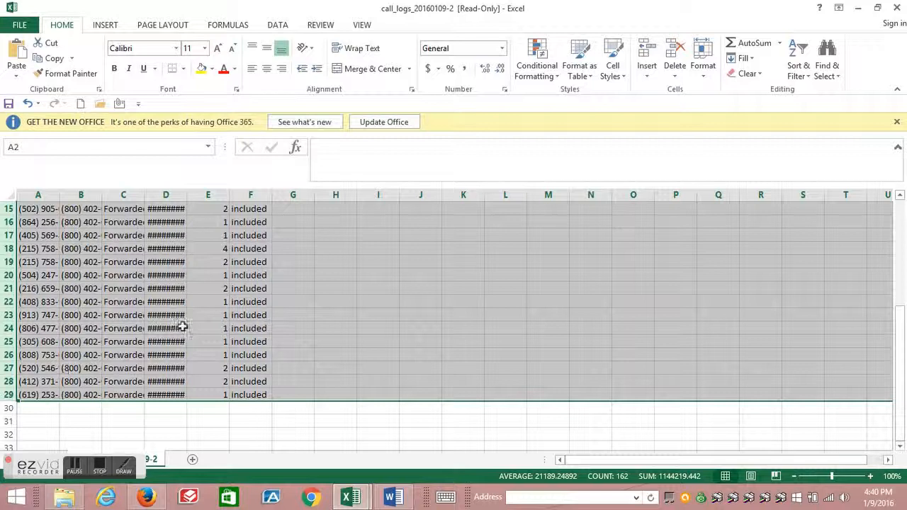
{"action": "left_click", "coordinate": [277, 26]}
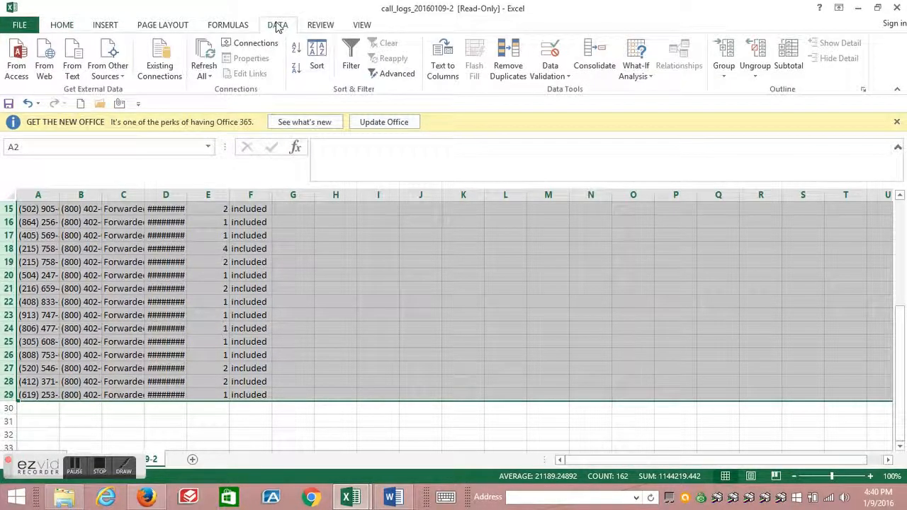
{"action": "left_click", "coordinate": [316, 58]}
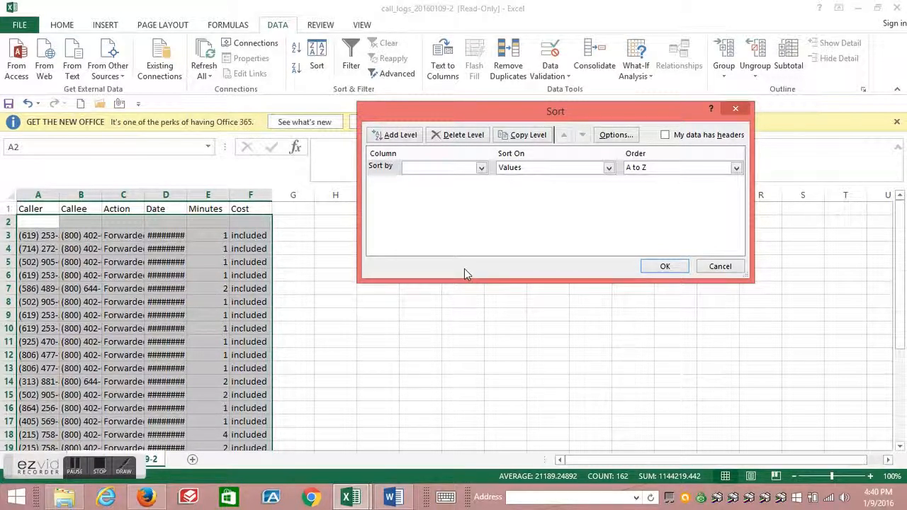
{"action": "left_click", "coordinate": [481, 169]}
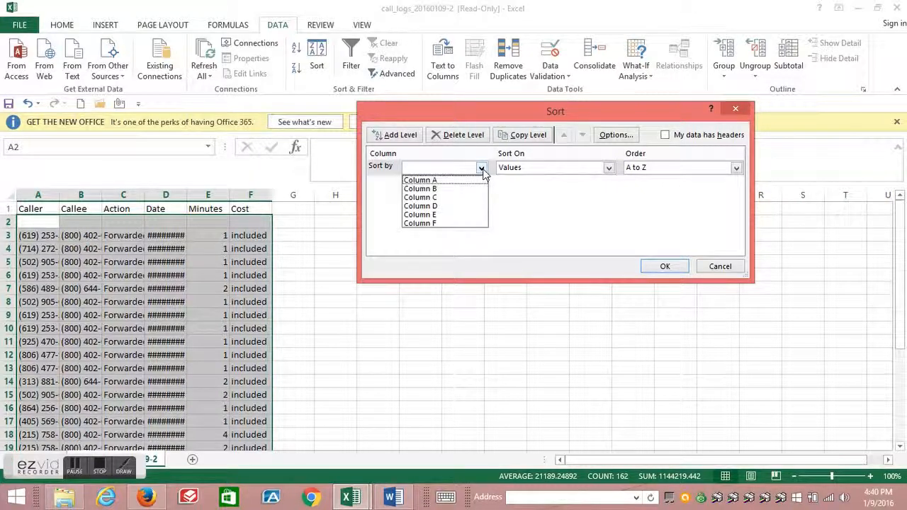
{"action": "left_click", "coordinate": [446, 181]}
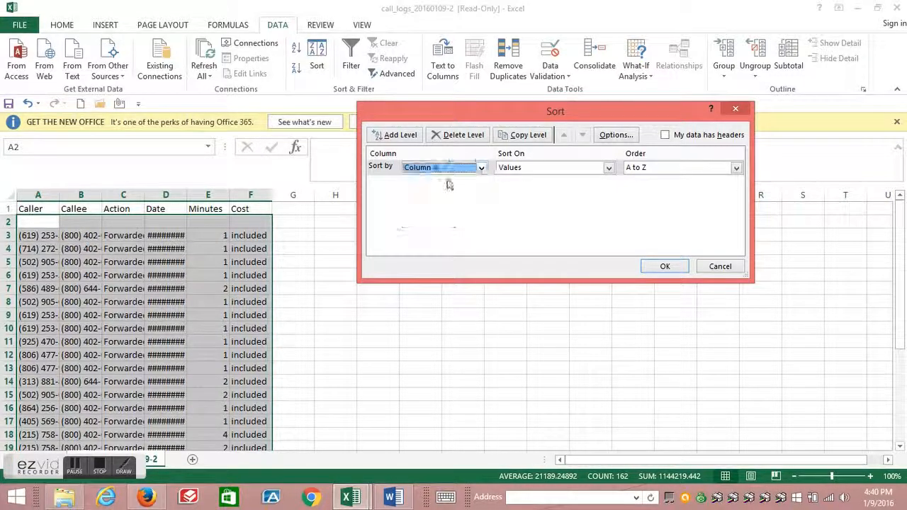
{"action": "left_click", "coordinate": [644, 266]}
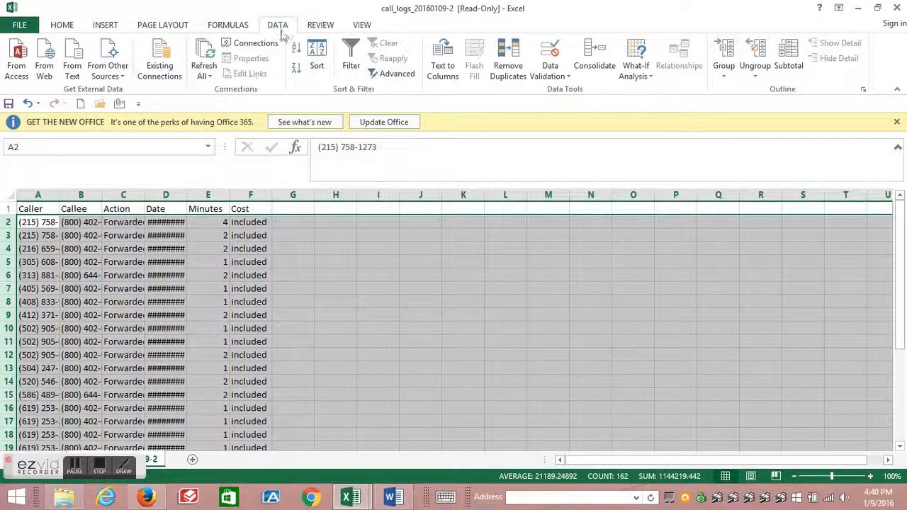
- Remove duplicate rows from the selection based only on the Caller column
{"action": "left_click", "coordinate": [515, 61]}
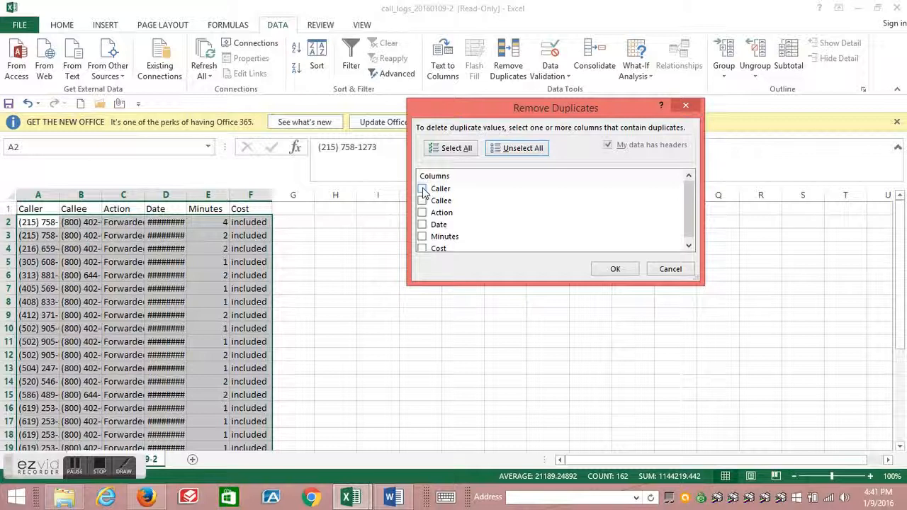
{"action": "left_click", "coordinate": [422, 189]}
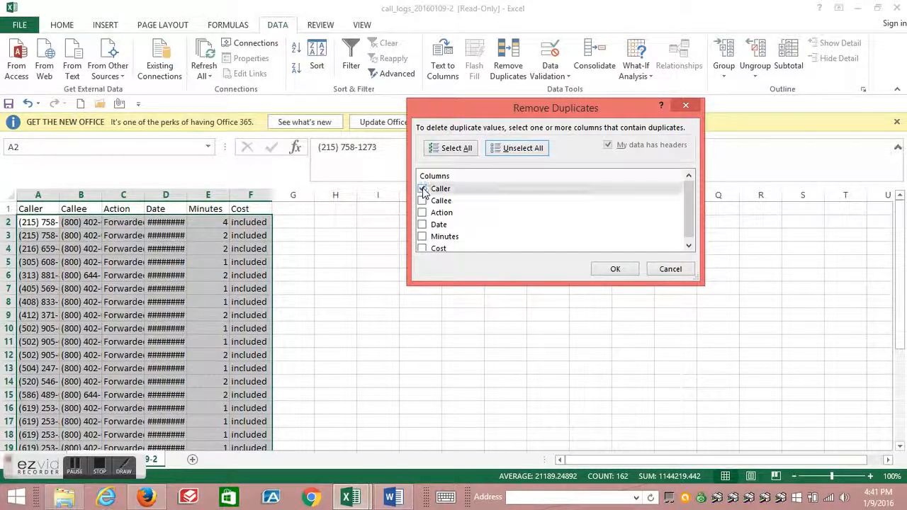
{"action": "left_click", "coordinate": [615, 269]}
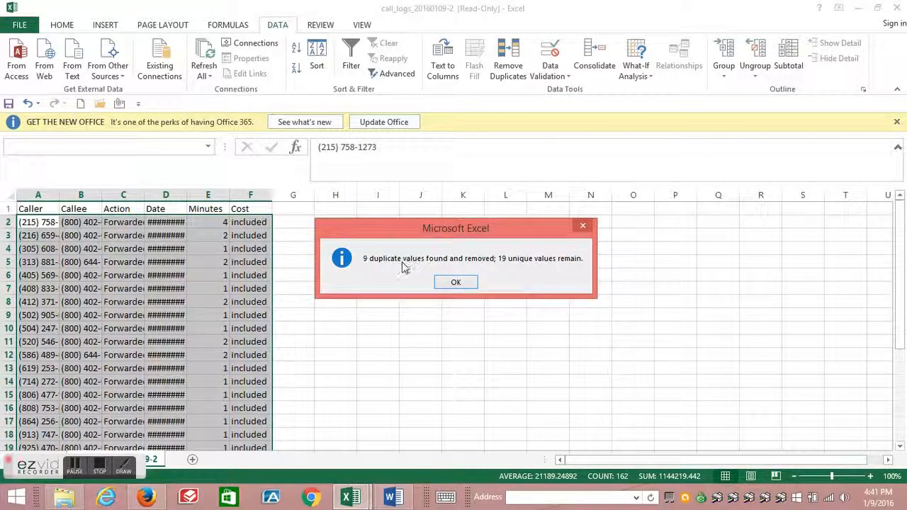
{"action": "left_click", "coordinate": [451, 283]}
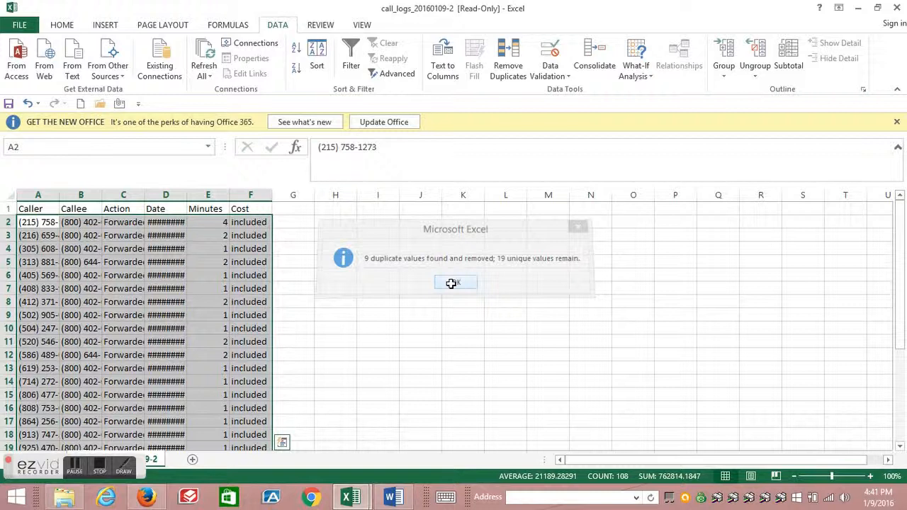
{"action": "left_click", "coordinate": [218, 300]}
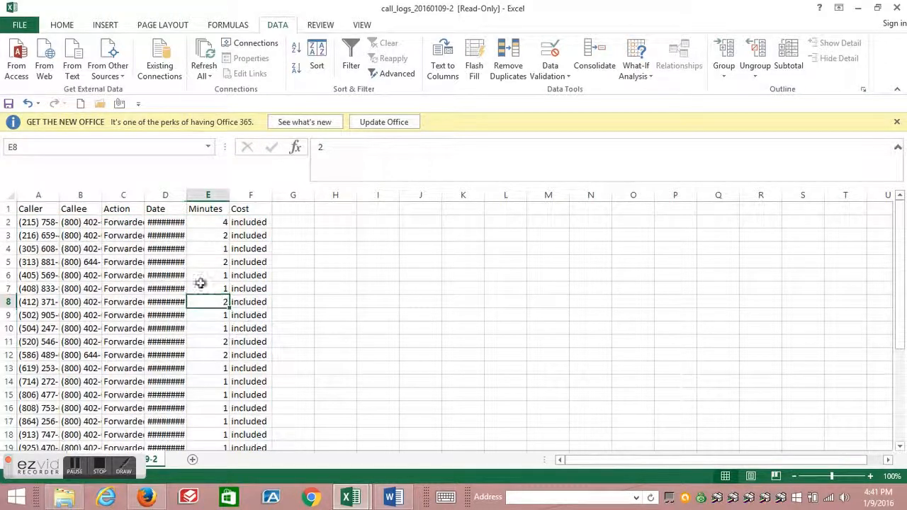
{"action": "left_click", "coordinate": [59, 194]}
{"action": "mouse_move", "coordinate": [902, 268]}
{"action": "left_mouse_down"}
{"action": "mouse_move", "coordinate": [898, 304]}
{"action": "mouse_move", "coordinate": [898, 271]}
{"action": "left_mouse_up"}
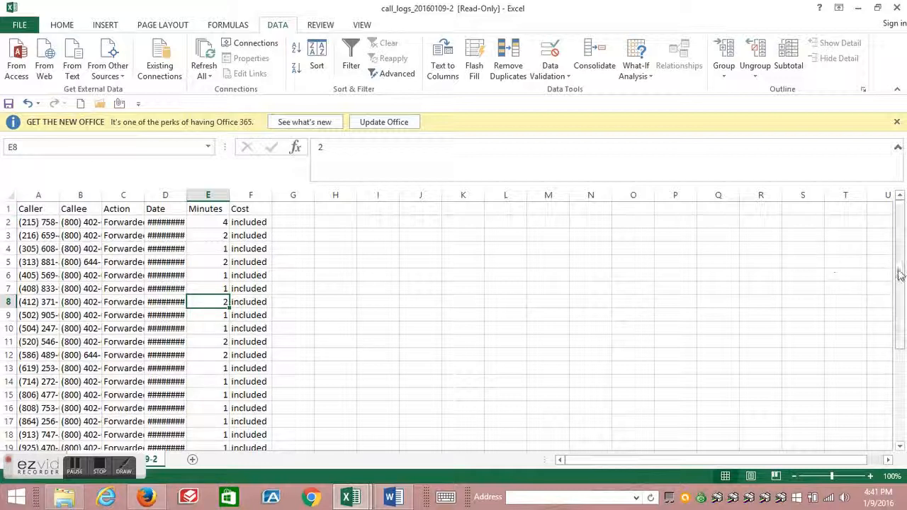
{"action": "left_click_drag", "start_coordinate": [901, 263], "coordinate": [903, 318]}
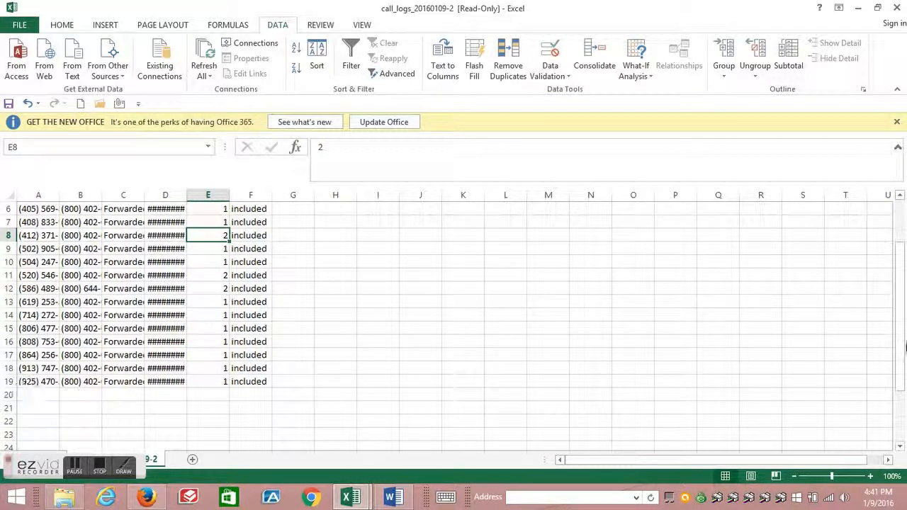
{"action": "left_click_drag", "start_coordinate": [900, 364], "coordinate": [900, 323]}
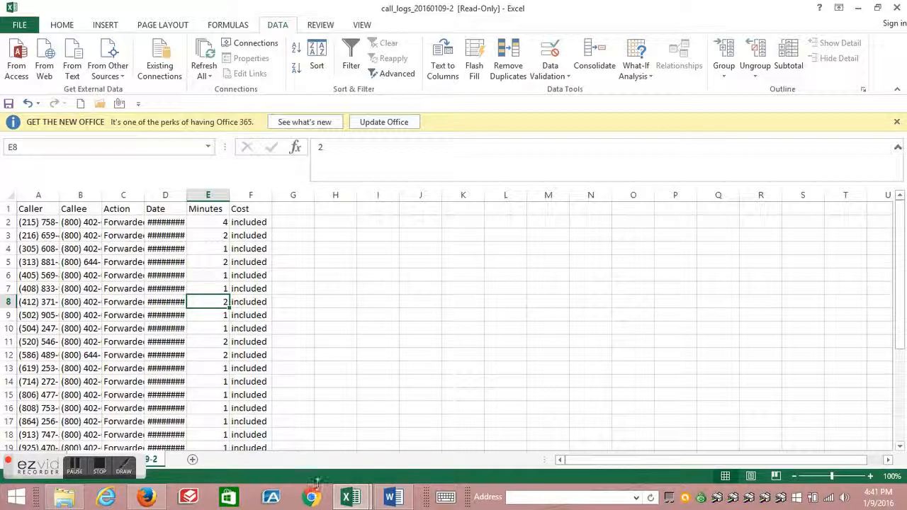
- Switch to the 1-9-2016-MAIN SPREADSHEET workbook and scroll to its last filled rows
{"action": "mouse_move", "coordinate": [351, 498]}
{"action": "left_click", "coordinate": [313, 441]}
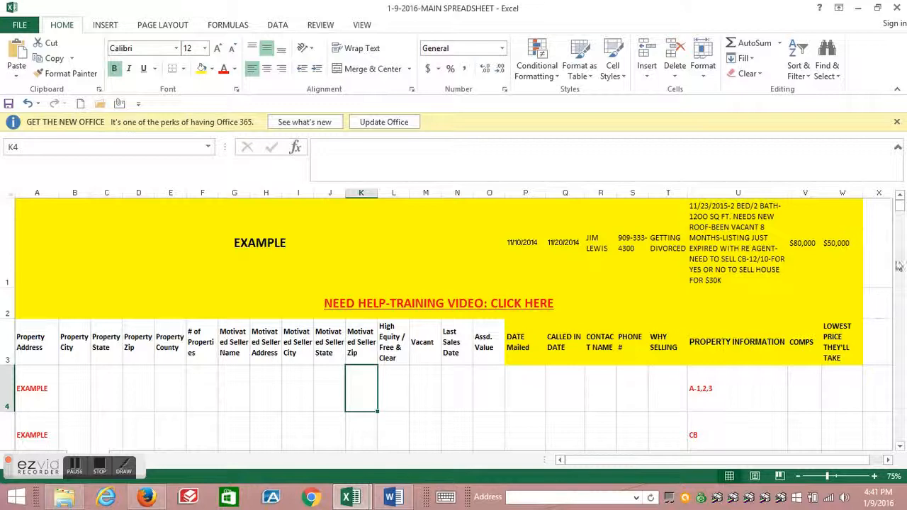
{"action": "left_click_drag", "start_coordinate": [901, 211], "coordinate": [904, 392]}
{"action": "left_click_drag", "start_coordinate": [902, 397], "coordinate": [904, 452]}
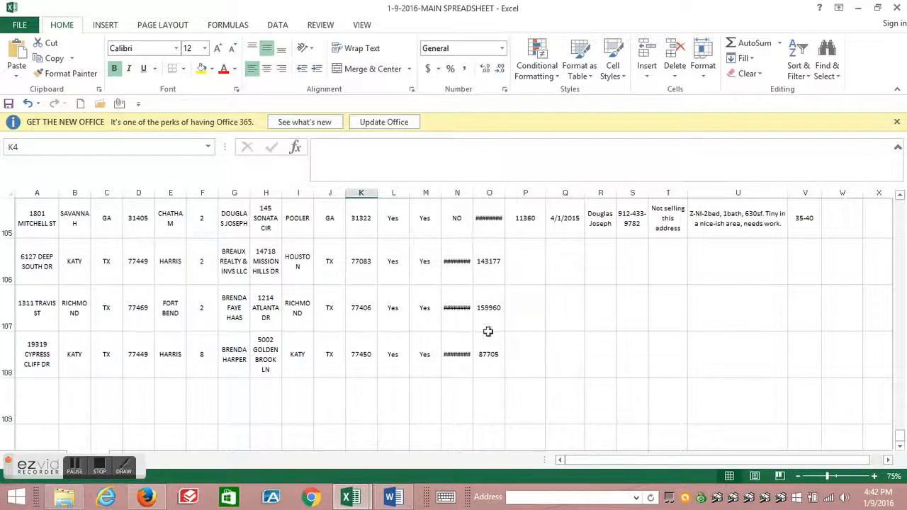
- Back in the call logs workbook, widen column A so the full caller numbers show
{"action": "mouse_move", "coordinate": [352, 499]}
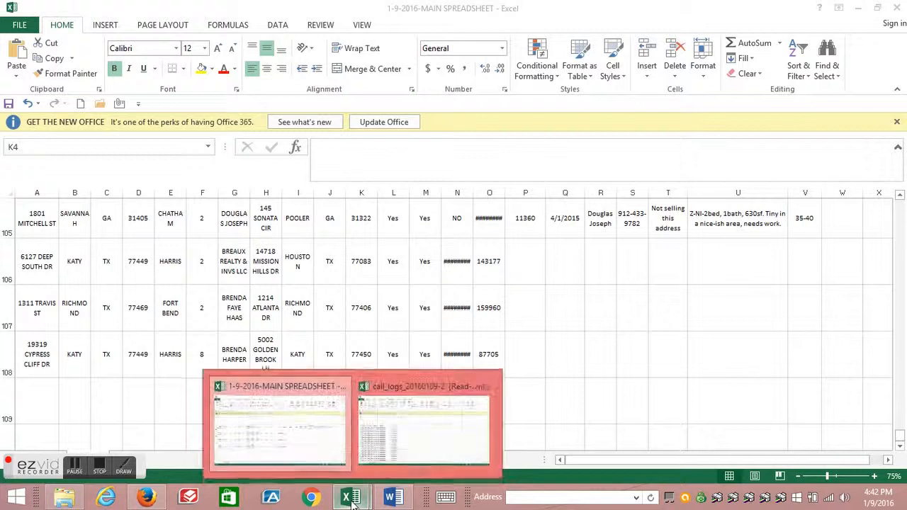
{"action": "left_click", "coordinate": [415, 423]}
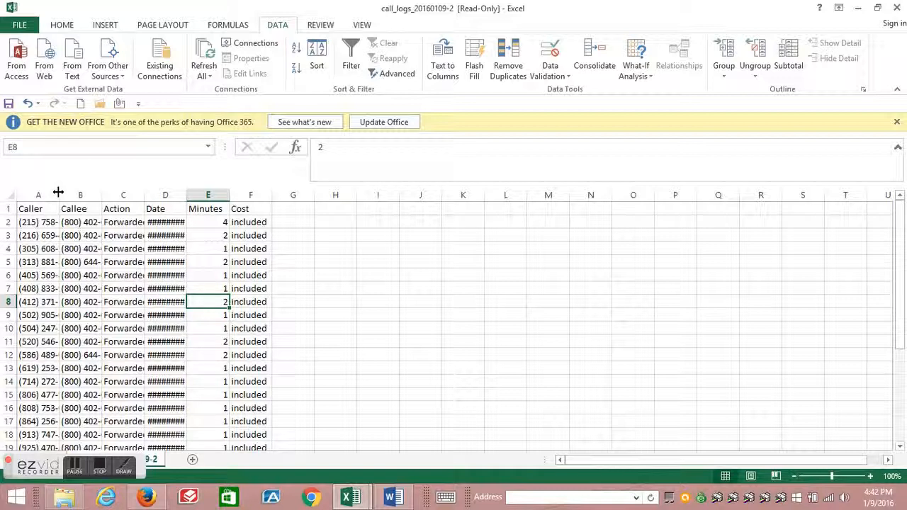
{"action": "left_click_drag", "start_coordinate": [59, 192], "coordinate": [135, 201]}
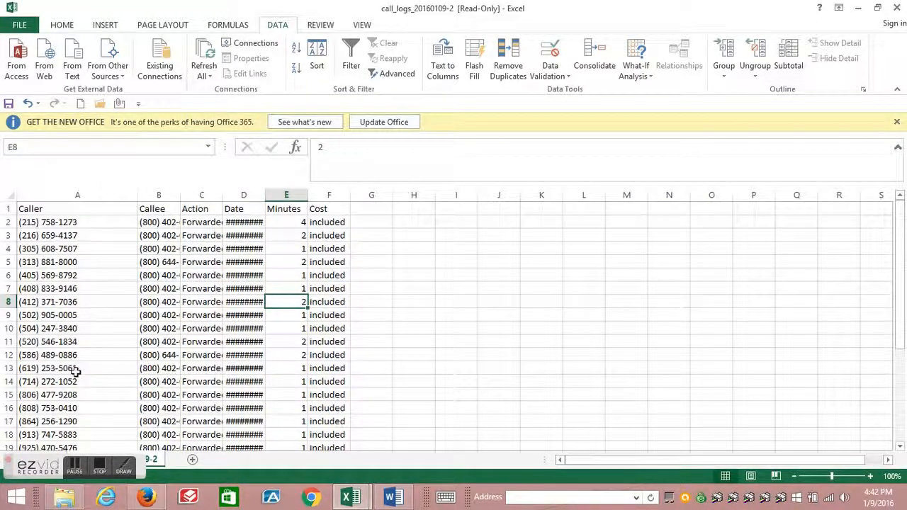
- Switch to the main spreadsheet and select cell A109, the first empty row below the data
{"action": "left_click", "coordinate": [352, 498]}
{"action": "left_click", "coordinate": [308, 440]}
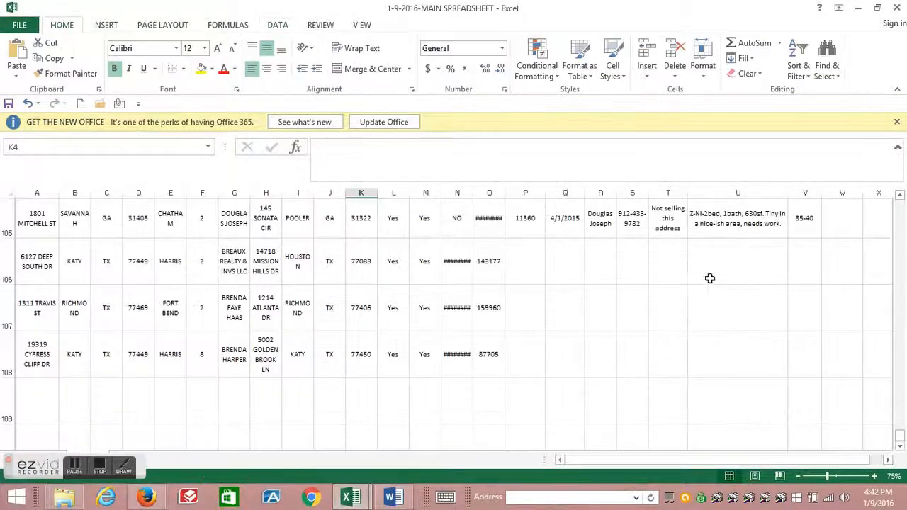
{"action": "left_click", "coordinate": [633, 218]}
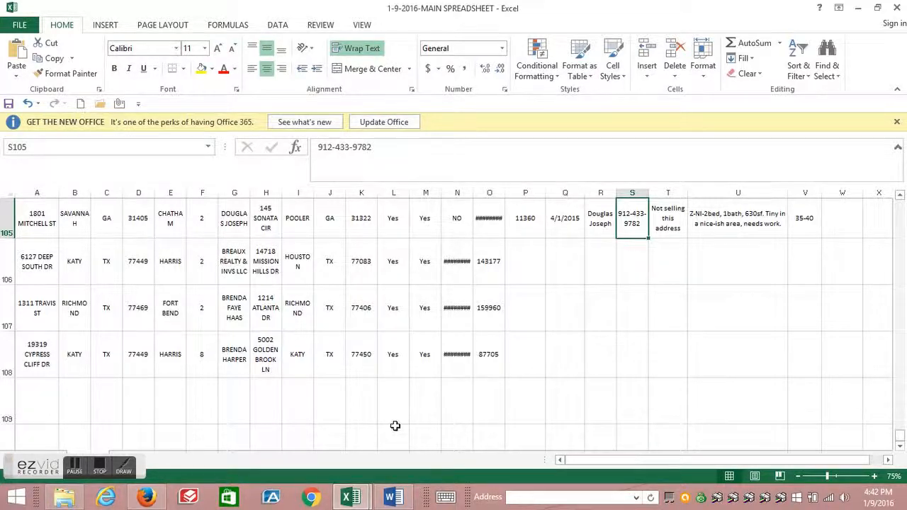
{"action": "left_click", "coordinate": [900, 446]}
{"action": "left_click", "coordinate": [899, 446]}
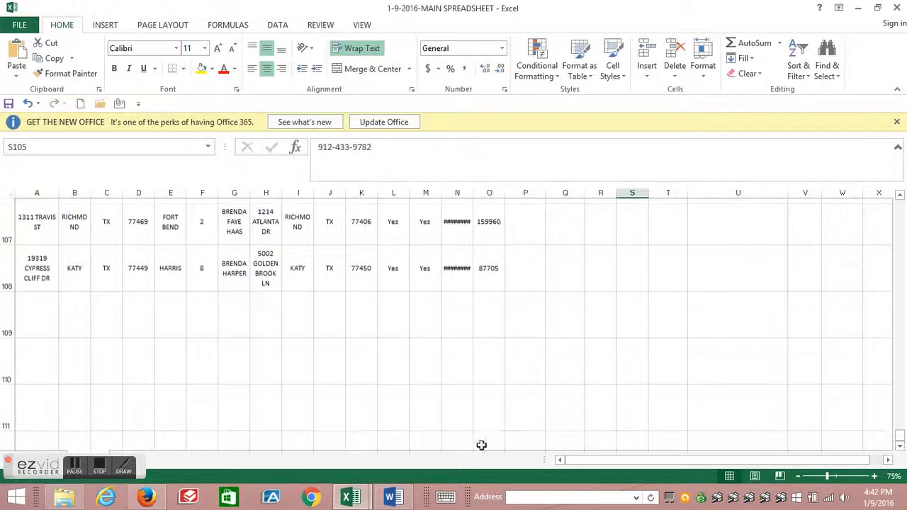
{"action": "left_click", "coordinate": [36, 322]}
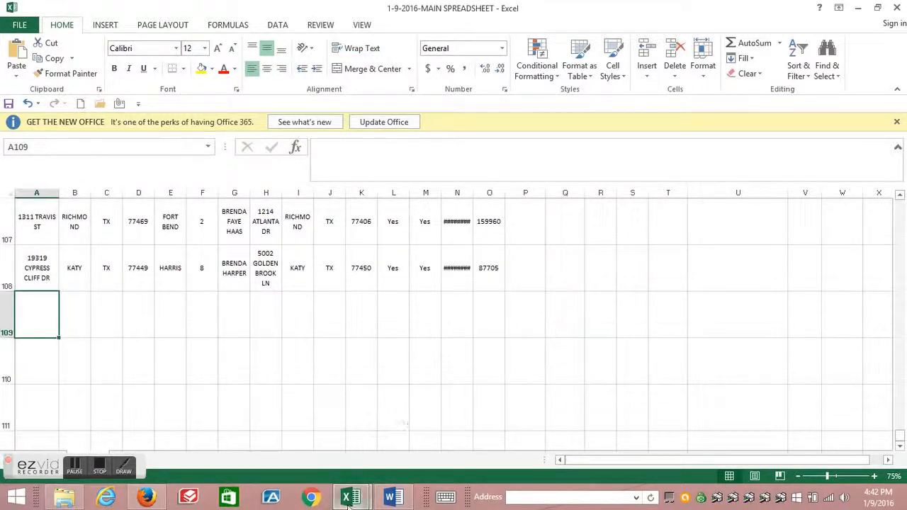
- Return to the call logs workbook and copy the caller number in cell A5
{"action": "mouse_move", "coordinate": [350, 496]}
{"action": "left_click", "coordinate": [421, 432]}
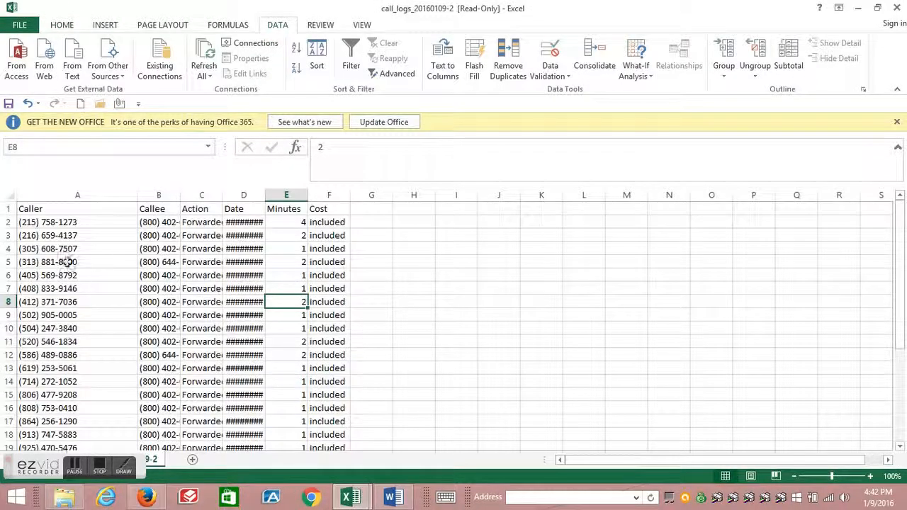
{"action": "left_click", "coordinate": [65, 261]}
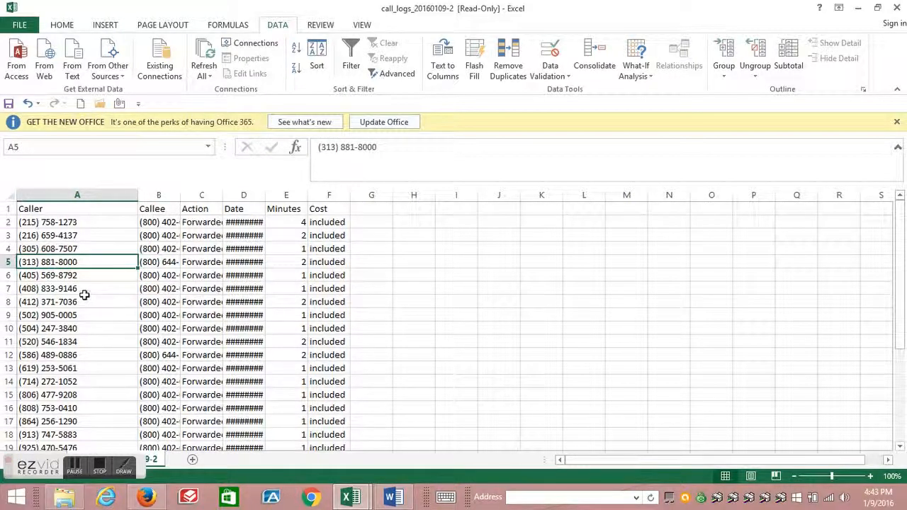
{"action": "left_click_drag", "start_coordinate": [63, 285], "coordinate": [75, 260]}
{"action": "left_click", "coordinate": [74, 261]}
{"action": "right_click", "coordinate": [71, 265]}
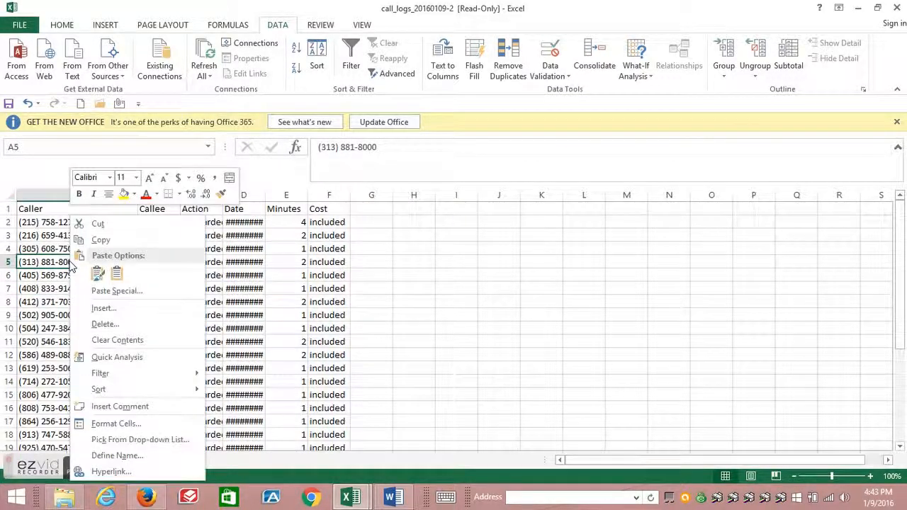
{"action": "left_click", "coordinate": [103, 240]}
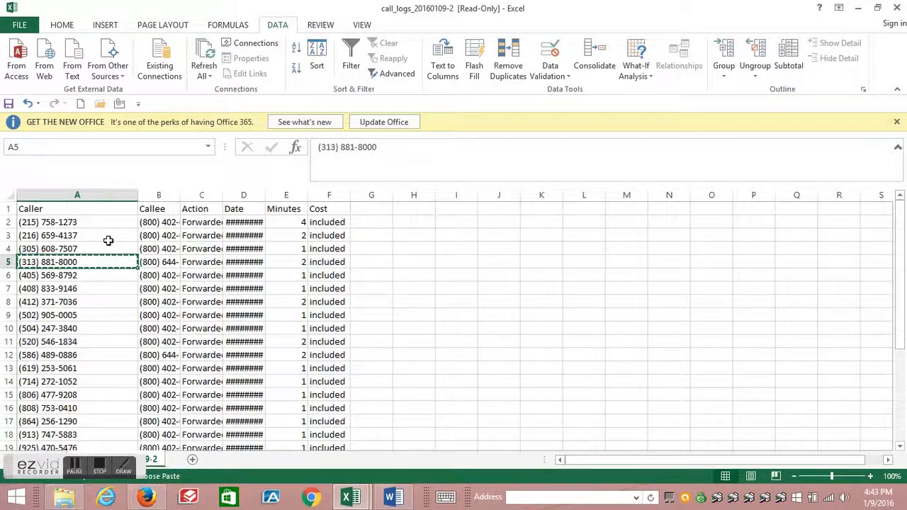
- Switch to the main spreadsheet and paste the copied caller number into cell A109
{"action": "mouse_move", "coordinate": [352, 496]}
{"action": "left_click", "coordinate": [290, 421]}
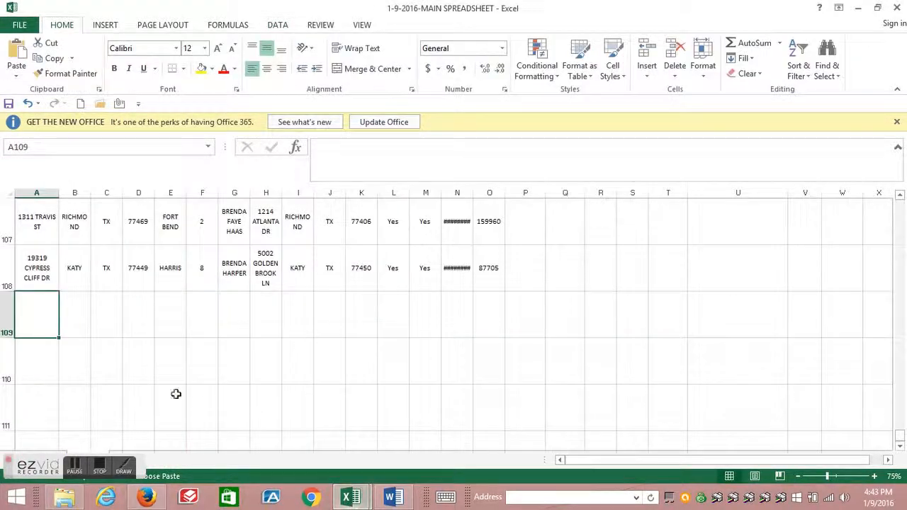
{"action": "right_click", "coordinate": [45, 320]}
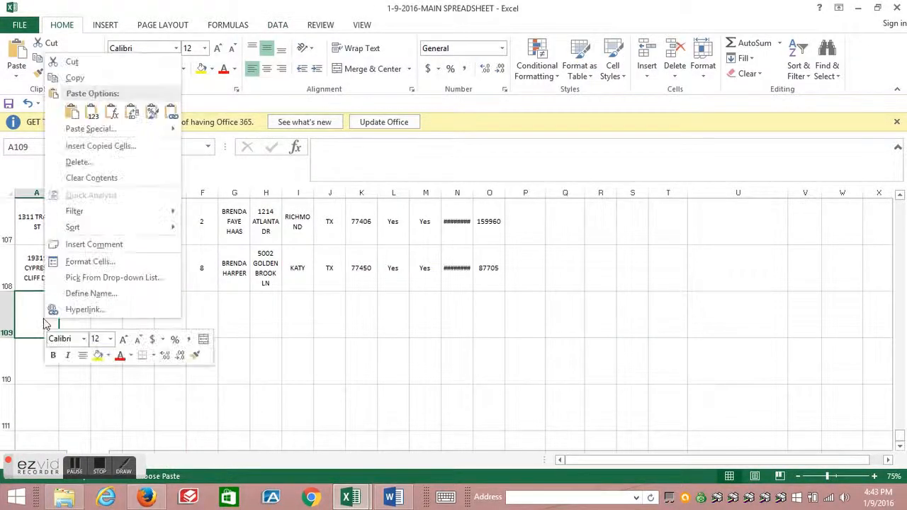
{"action": "left_click", "coordinate": [71, 112]}
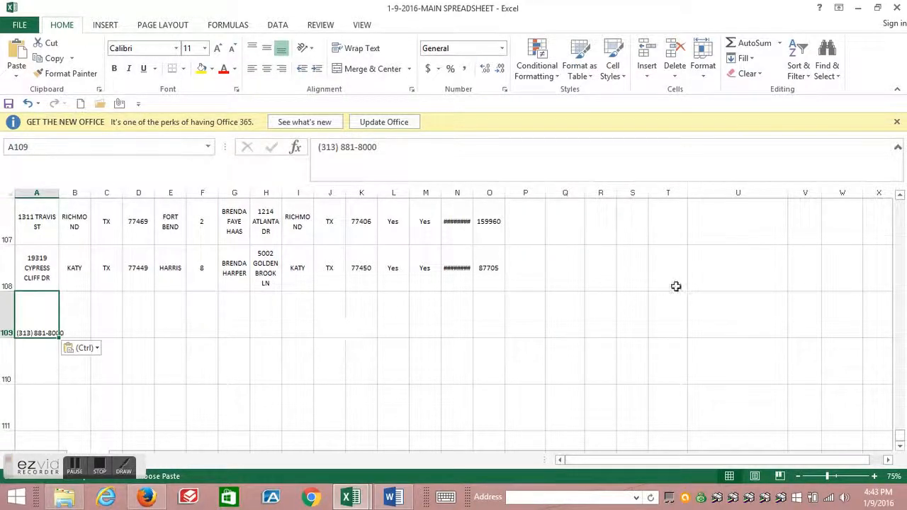
- Enter Z-NON CONTACT as the status in cell U109 of the new caller's row
{"action": "left_click", "coordinate": [713, 319]}
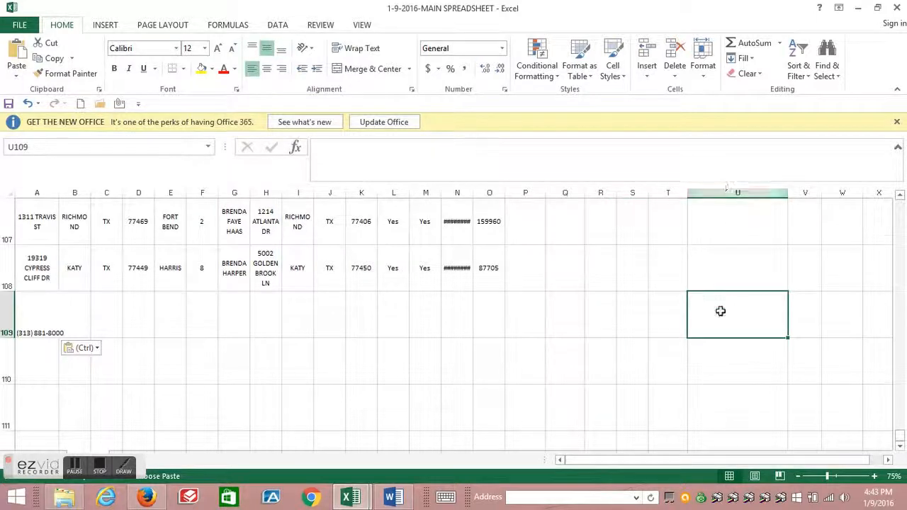
{"action": "double_click", "coordinate": [729, 333]}
{"action": "type", "text": "A"}
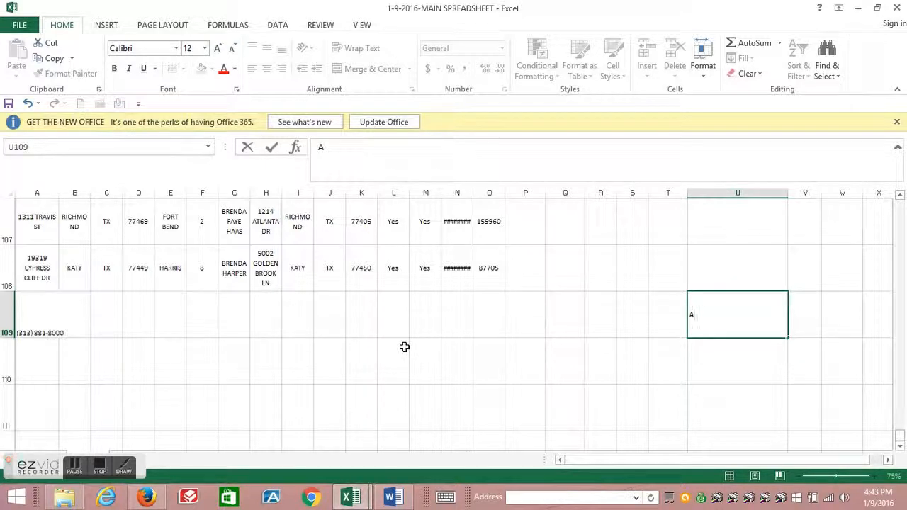
{"action": "left_click", "coordinate": [520, 390]}
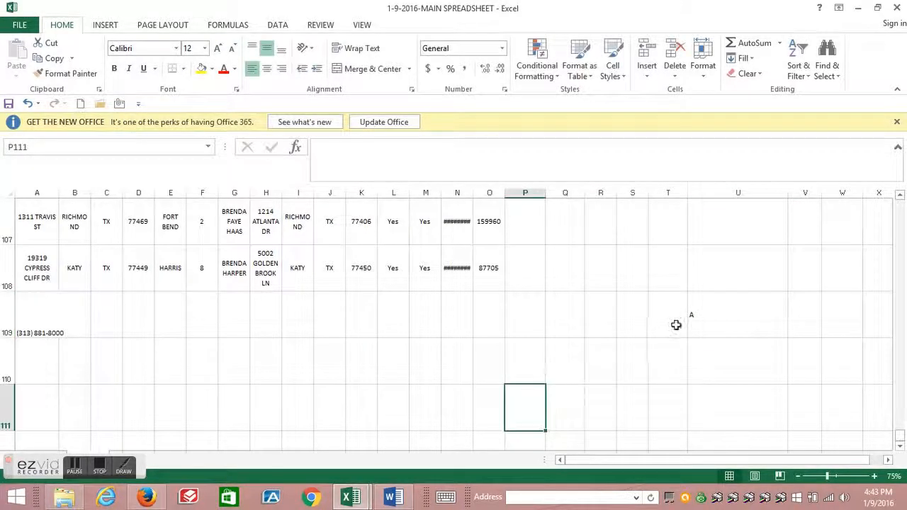
{"action": "left_click", "coordinate": [710, 316]}
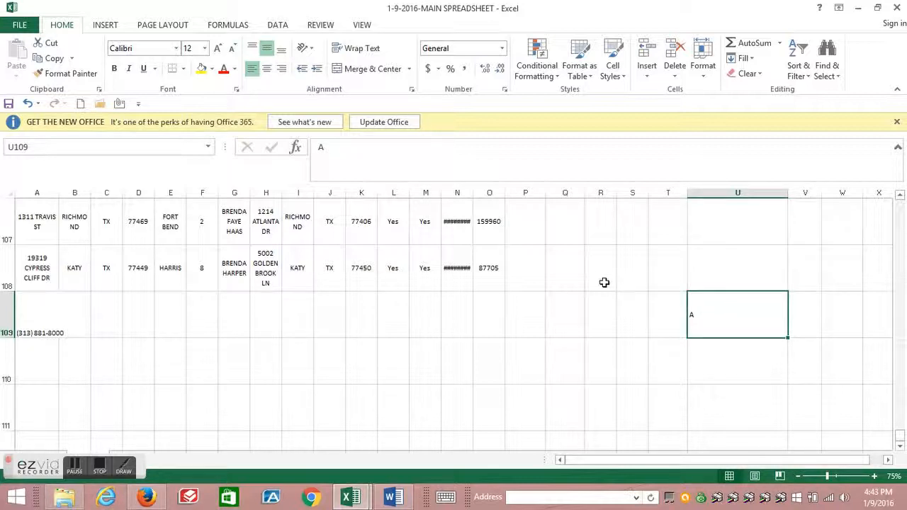
{"action": "left_click", "coordinate": [330, 148]}
{"action": "type", "text": "-"}
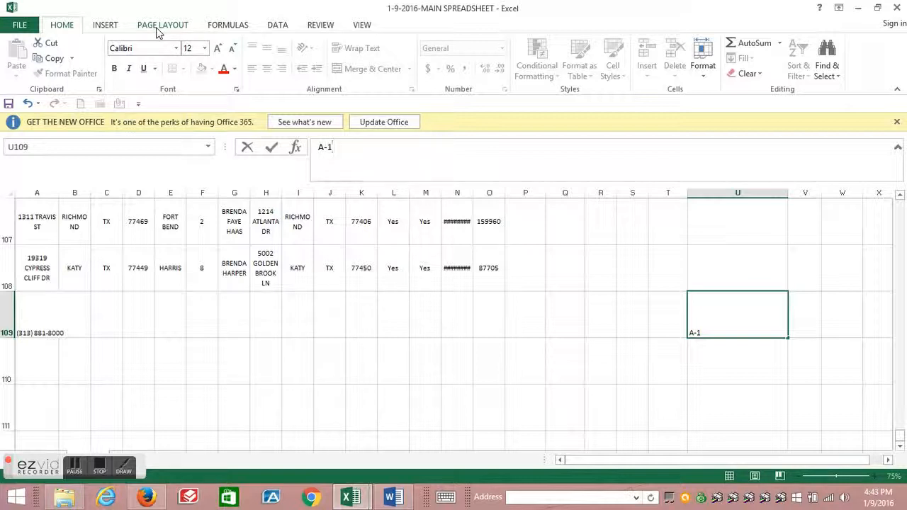
{"action": "type", "text": "1, 2"}
{"action": "key", "text": "BackSpace"}
{"action": "key", "text": "BackSpace"}
{"action": "key", "text": "BackSpace"}
{"action": "key", "text": "BackSpace"}
{"action": "key", "text": "BackSpace"}
{"action": "key", "text": "BackSpace"}
{"action": "type", "text": "z"}
{"action": "type", "text": "-N"}
{"action": "type", "text": "ON CO"}
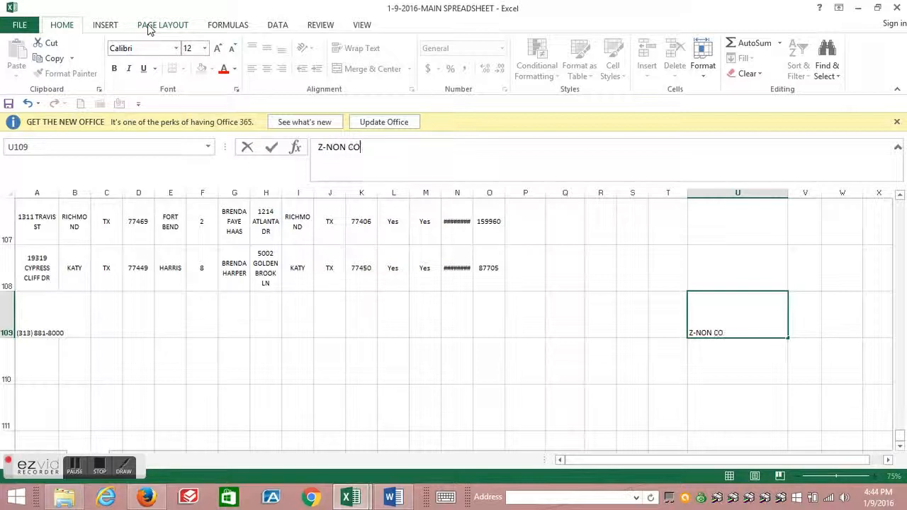
{"action": "type", "text": "NTACT"}
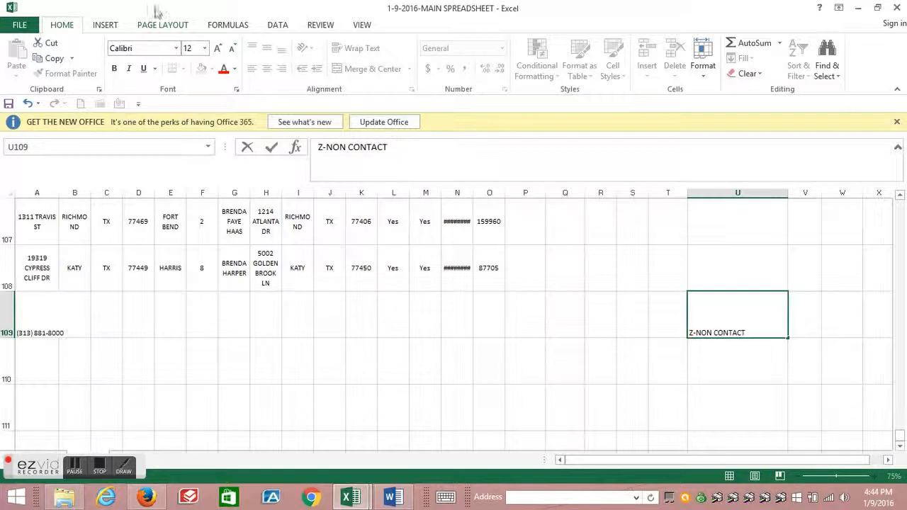
{"action": "left_click", "coordinate": [352, 498]}
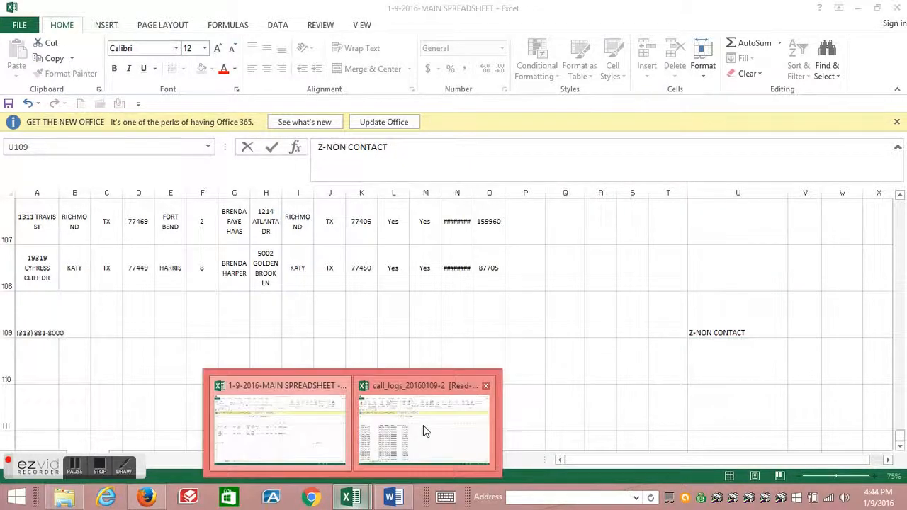
{"action": "left_click", "coordinate": [423, 429]}
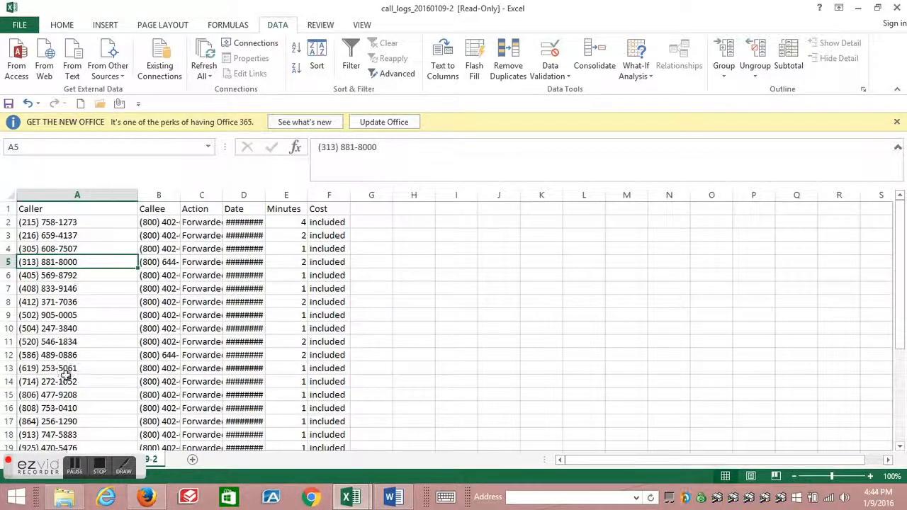
{"action": "left_click", "coordinate": [344, 498]}
{"action": "left_click", "coordinate": [291, 415]}
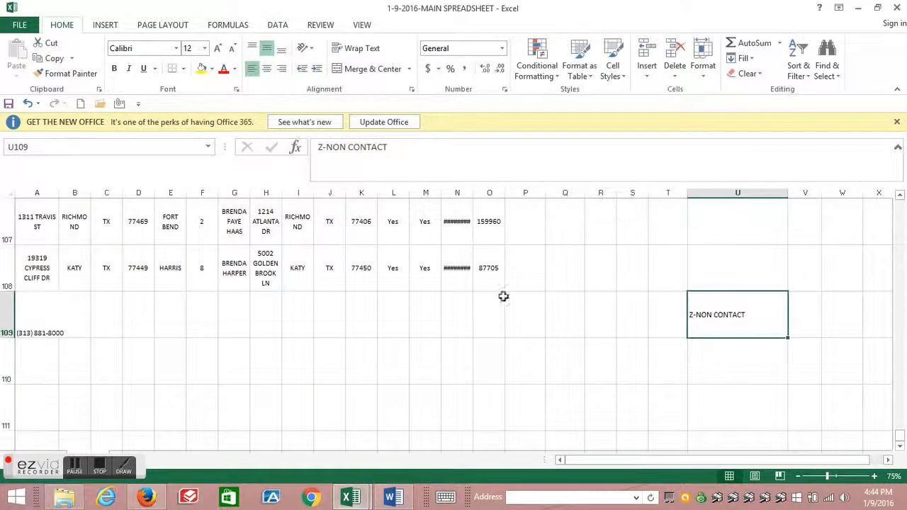
{"action": "left_click", "coordinate": [709, 219]}
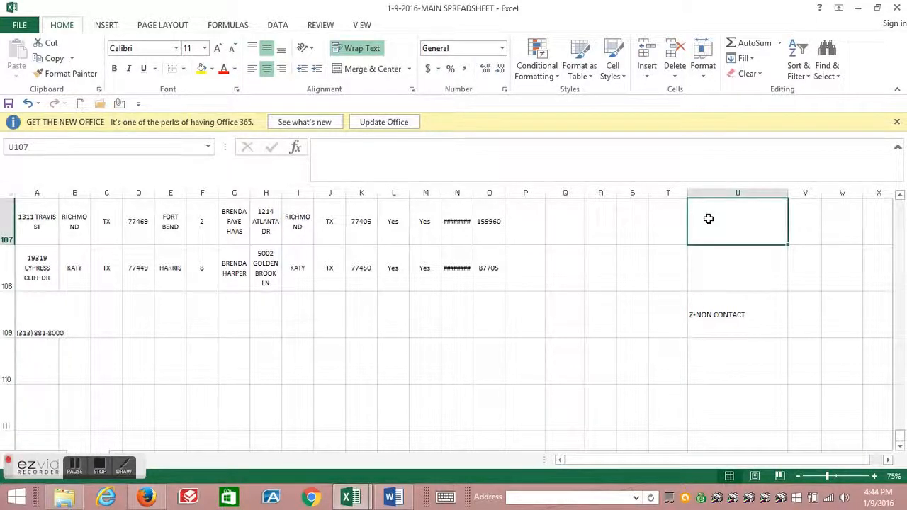
{"action": "left_click", "coordinate": [711, 317]}
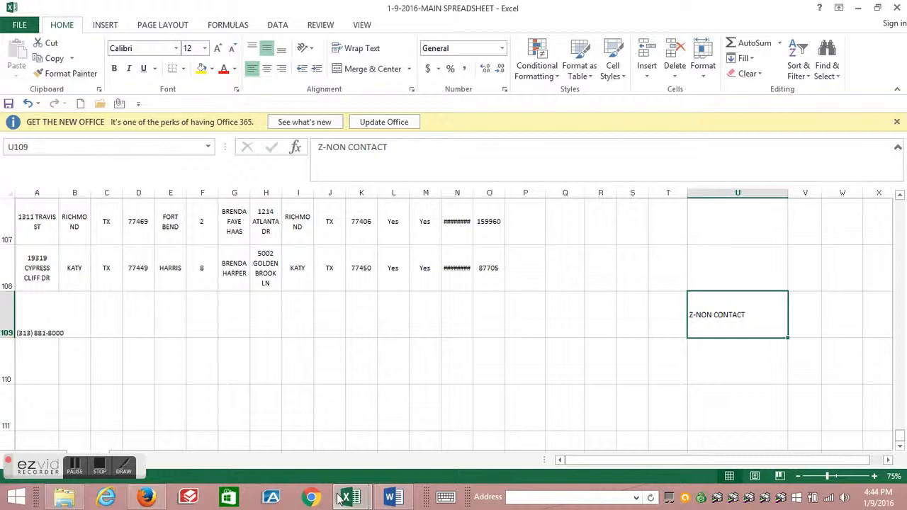
- From Save As in the call logs workbook, create a folder named CALL CLOGS inside Desktop > REAL ESTATE INVESTING and open it
{"action": "mouse_move", "coordinate": [350, 496]}
{"action": "left_click", "coordinate": [427, 423]}
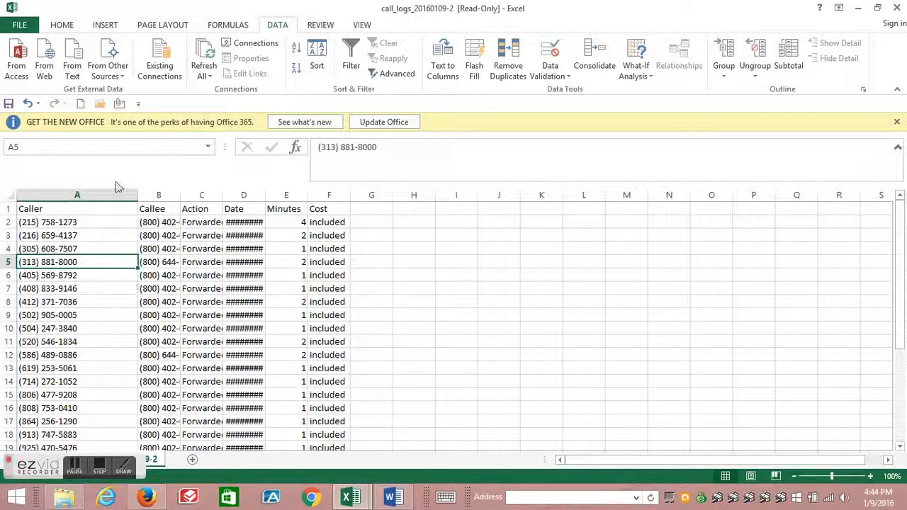
{"action": "left_click", "coordinate": [20, 27]}
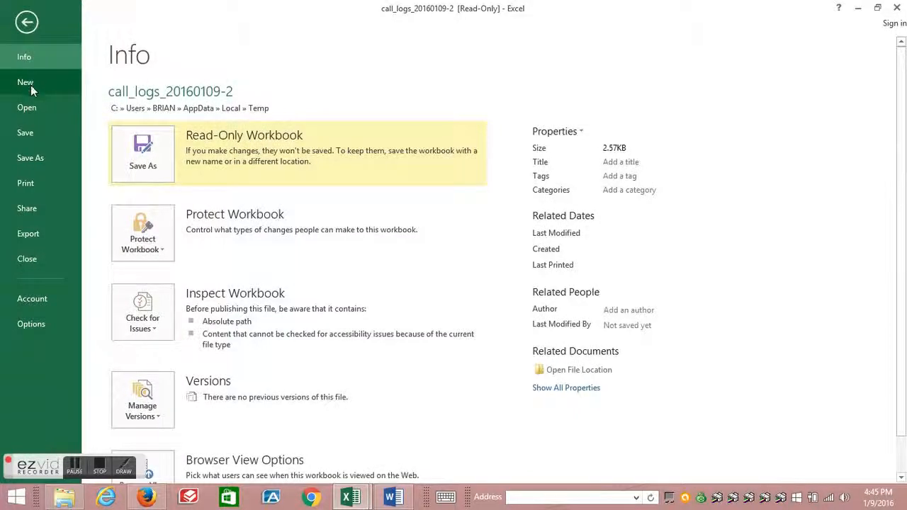
{"action": "left_click", "coordinate": [28, 157]}
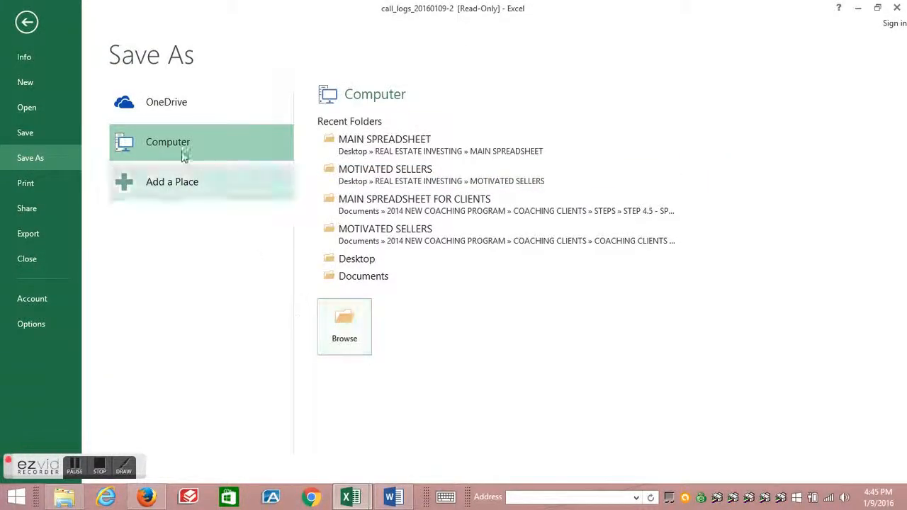
{"action": "left_click", "coordinate": [347, 322]}
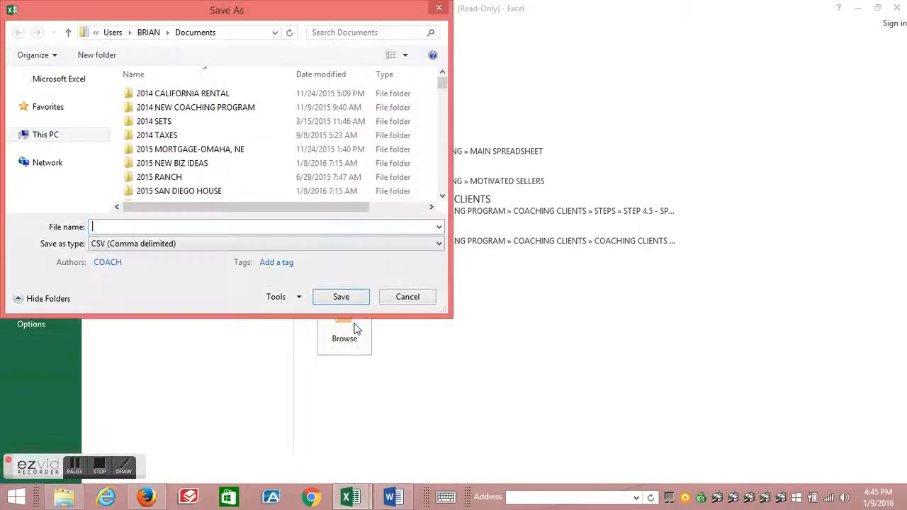
{"action": "left_click", "coordinate": [63, 104]}
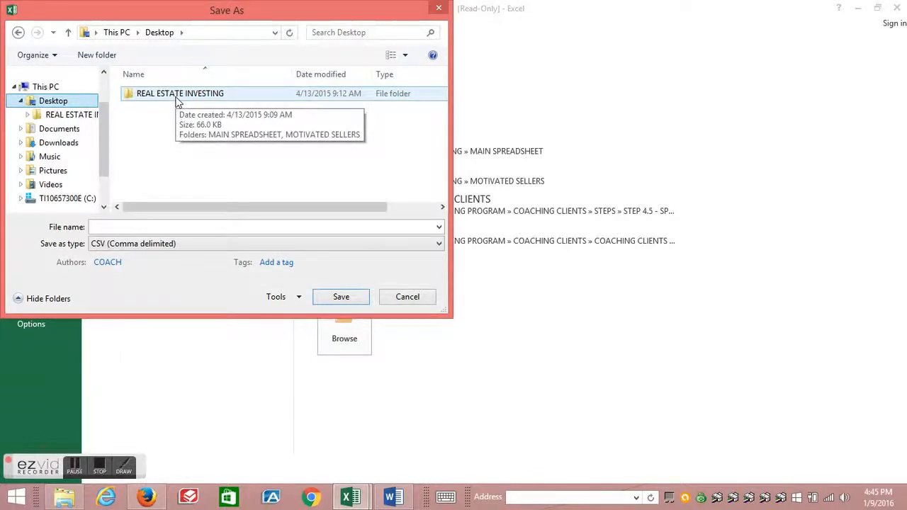
{"action": "double_click", "coordinate": [177, 96]}
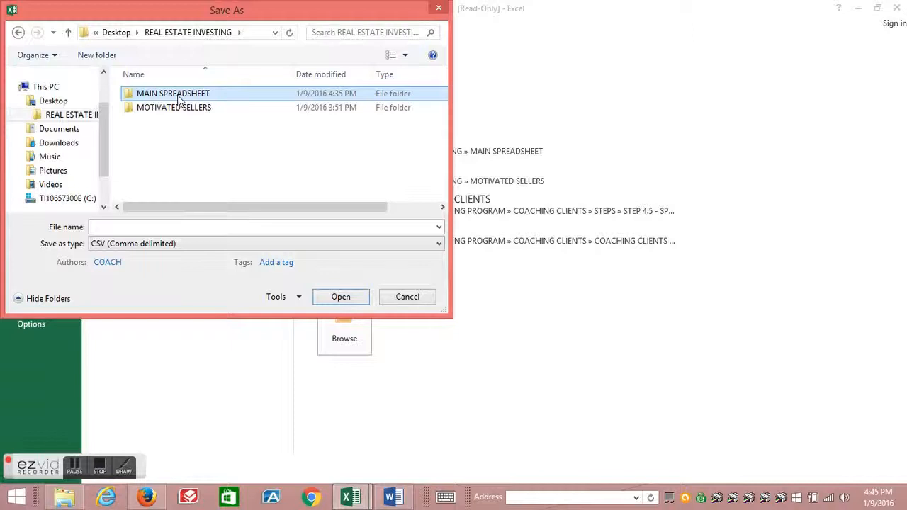
{"action": "left_click", "coordinate": [99, 56]}
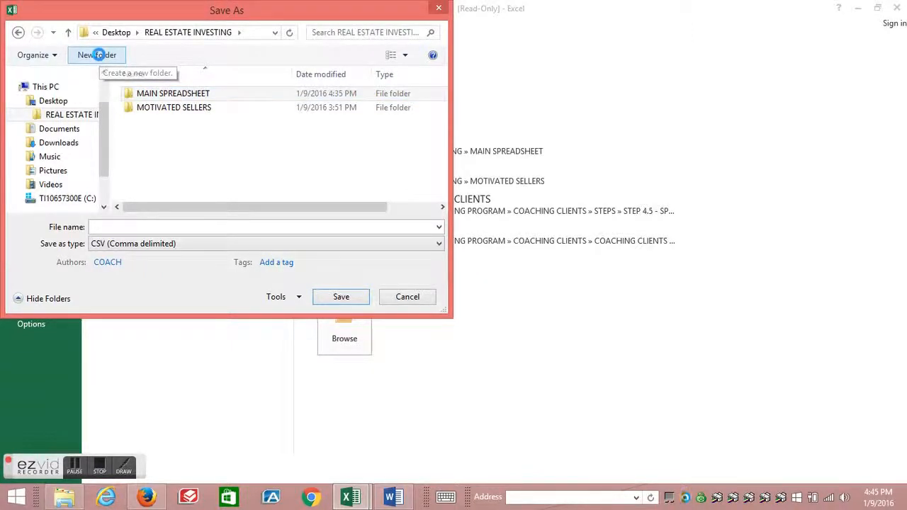
{"action": "type", "text": "CALL CLOGS"}
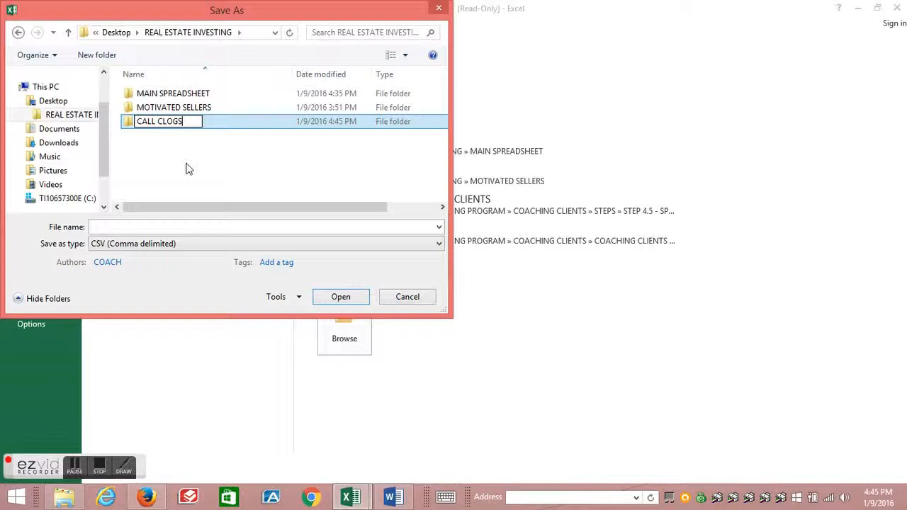
{"action": "key", "text": "Return"}
{"action": "key", "text": "Return"}
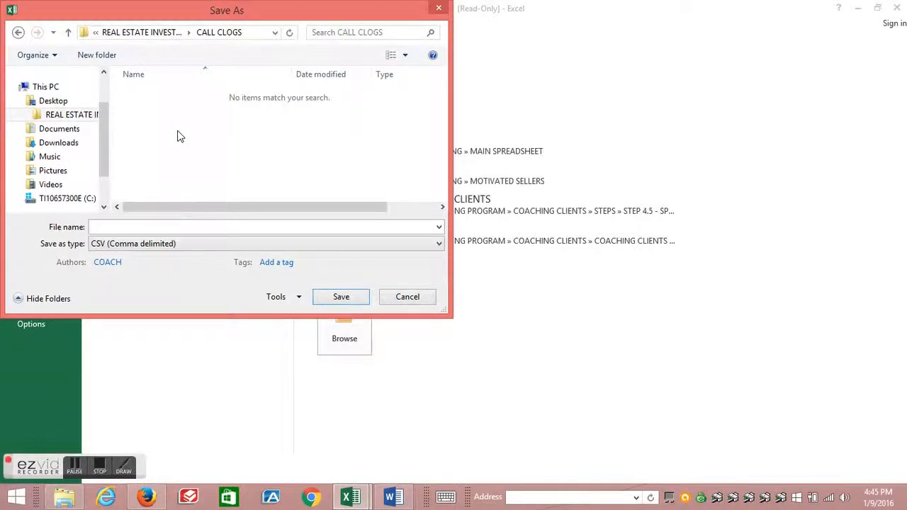
- Reopen the Save As dialog and navigate into the CALL CLOGS folder under REAL ESTATE INVESTING
{"action": "left_click", "coordinate": [439, 8]}
{"action": "left_click", "coordinate": [26, 22]}
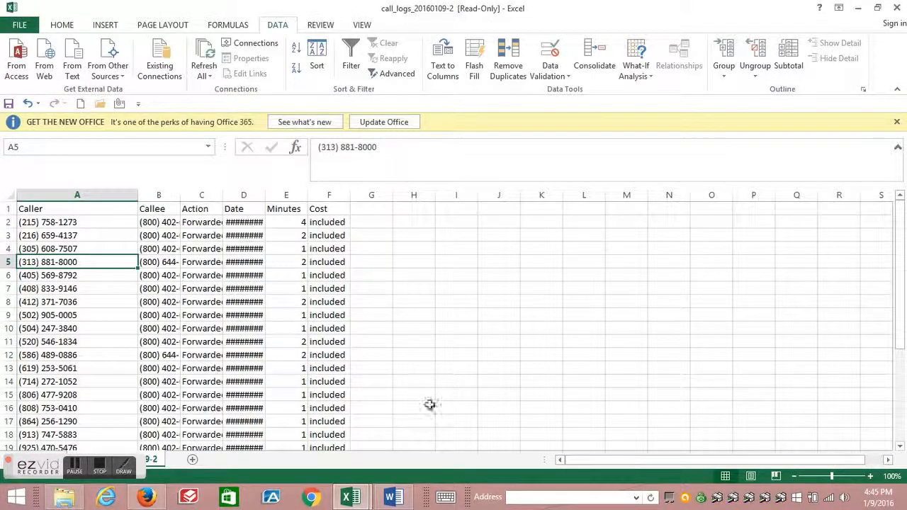
{"action": "left_click", "coordinate": [19, 25]}
{"action": "left_click", "coordinate": [34, 155]}
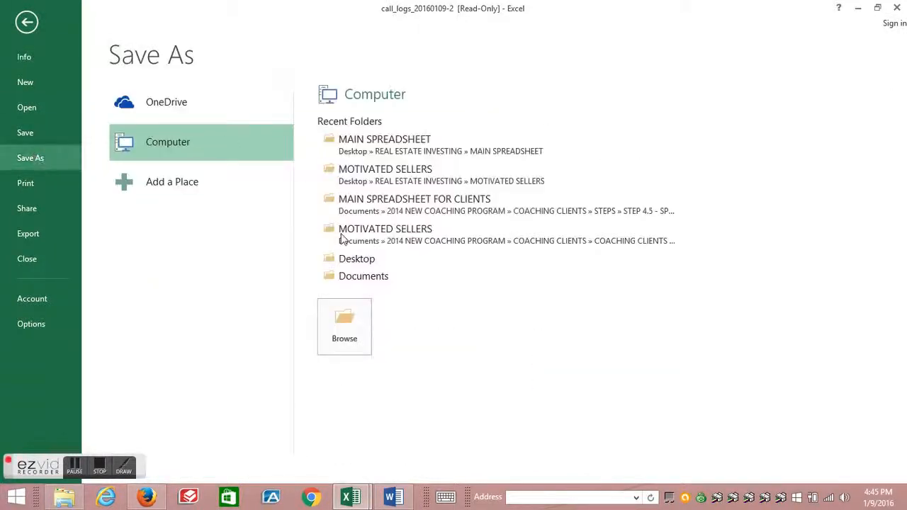
{"action": "left_click", "coordinate": [344, 325]}
{"action": "left_click", "coordinate": [53, 101]}
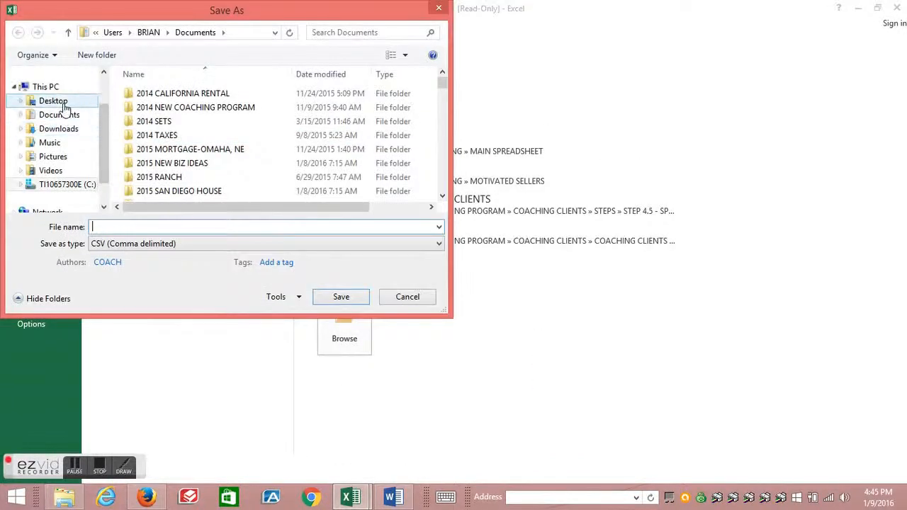
{"action": "double_click", "coordinate": [170, 92]}
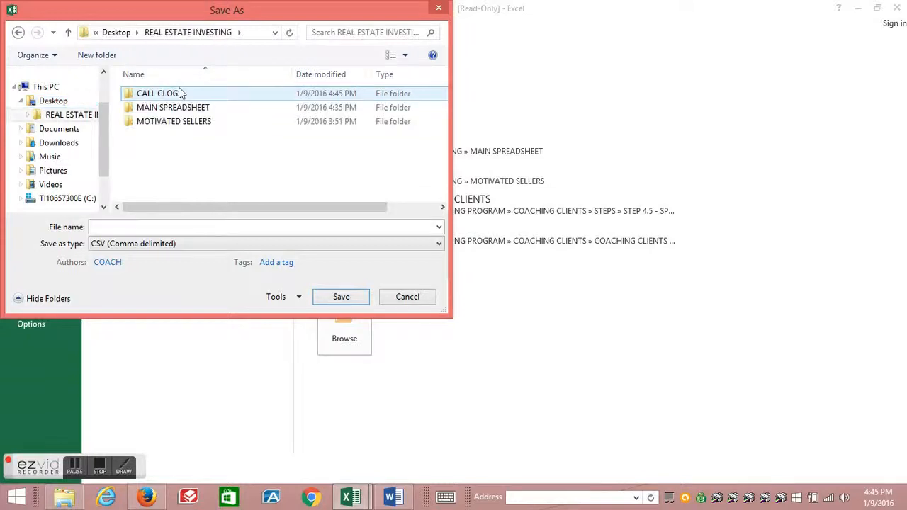
{"action": "double_click", "coordinate": [176, 93]}
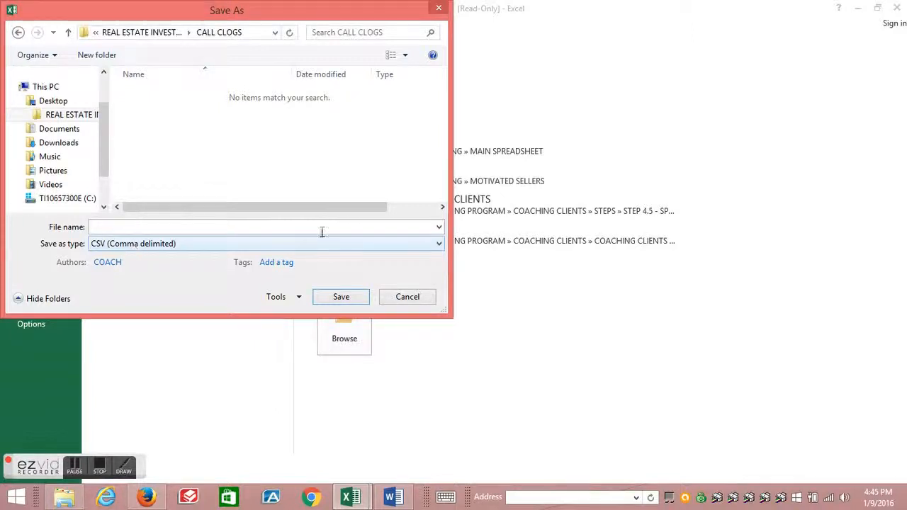
- Save the call logs as an Excel Workbook named 1-9-2016-CALL LOG
{"action": "left_click", "coordinate": [438, 243]}
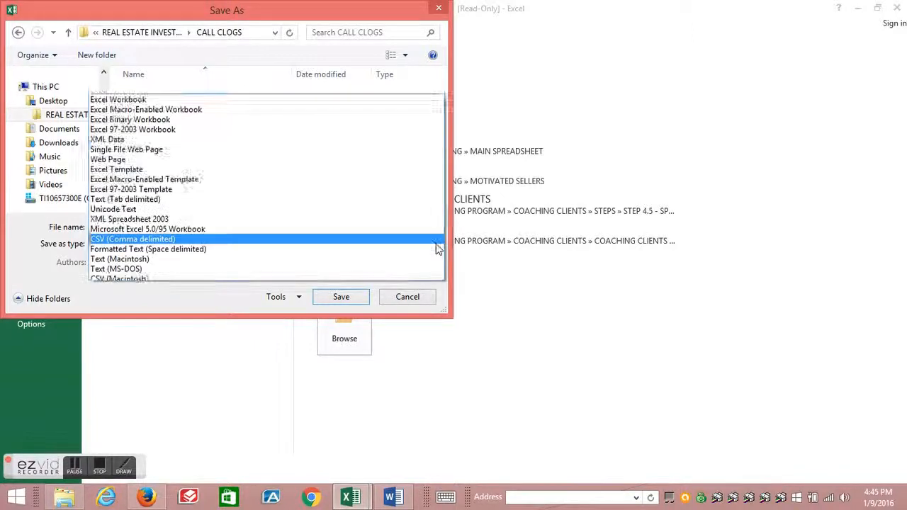
{"action": "left_click", "coordinate": [108, 6]}
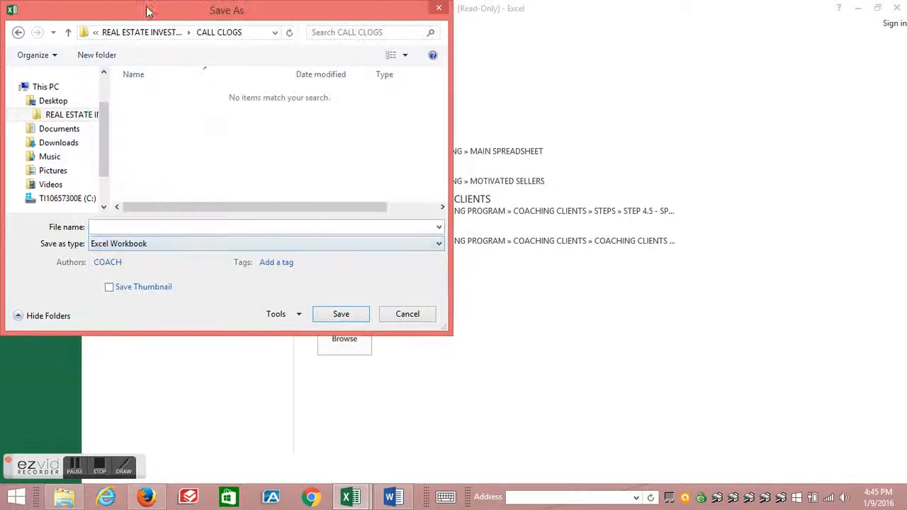
{"action": "left_click", "coordinate": [121, 227]}
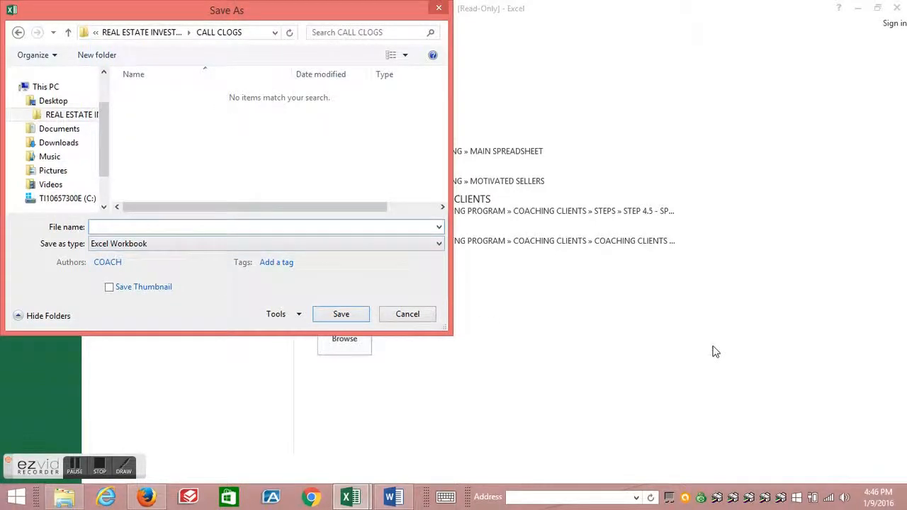
{"action": "type", "text": "1-9-2016-CALL LOG"}
{"action": "key", "text": "Return"}
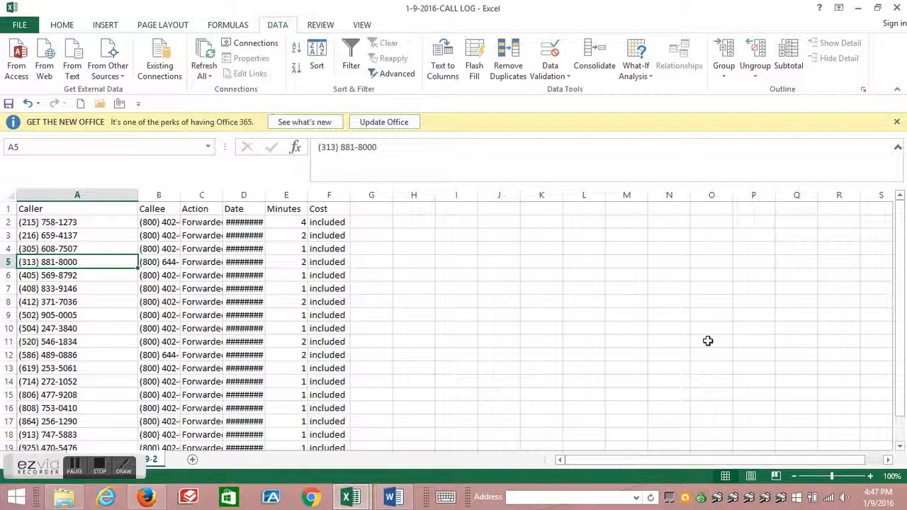
- Close the 1-9-2016-CALL LOG workbook
{"action": "left_click", "coordinate": [897, 9]}
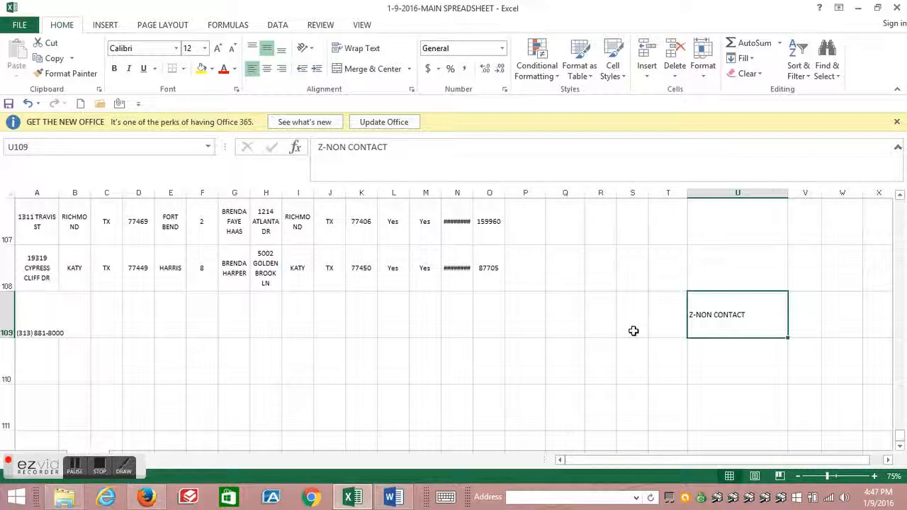
{"action": "left_click", "coordinate": [100, 471]}
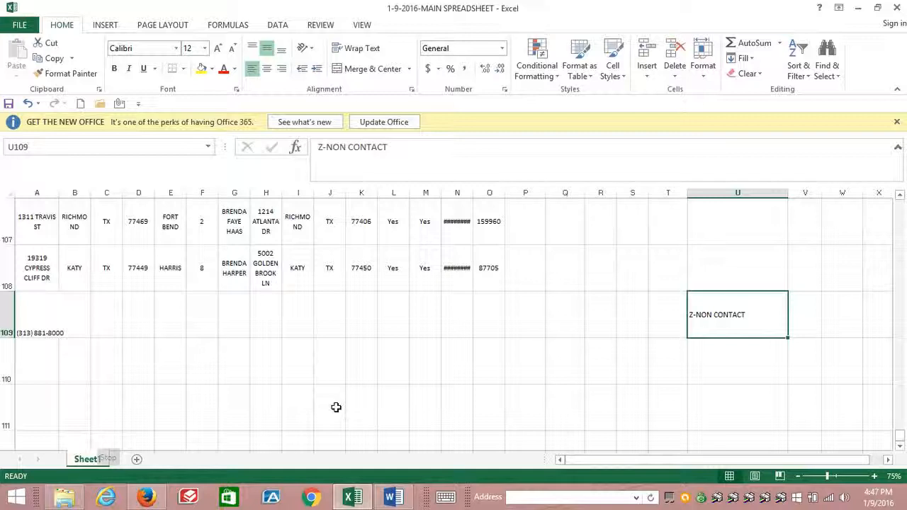